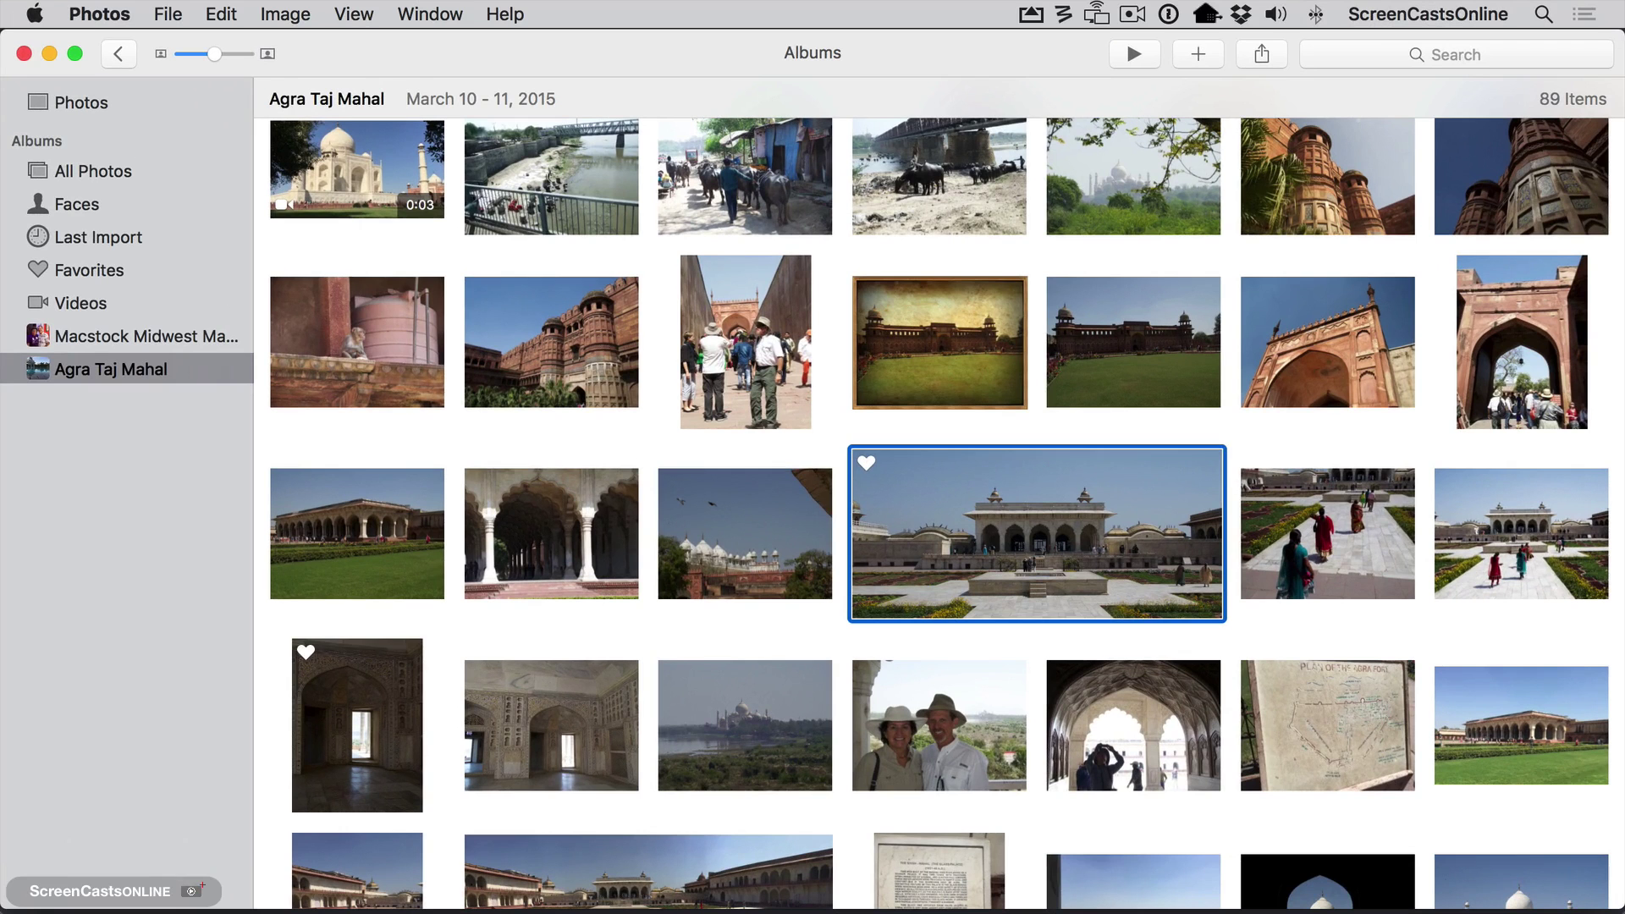
Open the garden pavilion photo in the Intensify CK editing extension.
double_click(1073, 546)
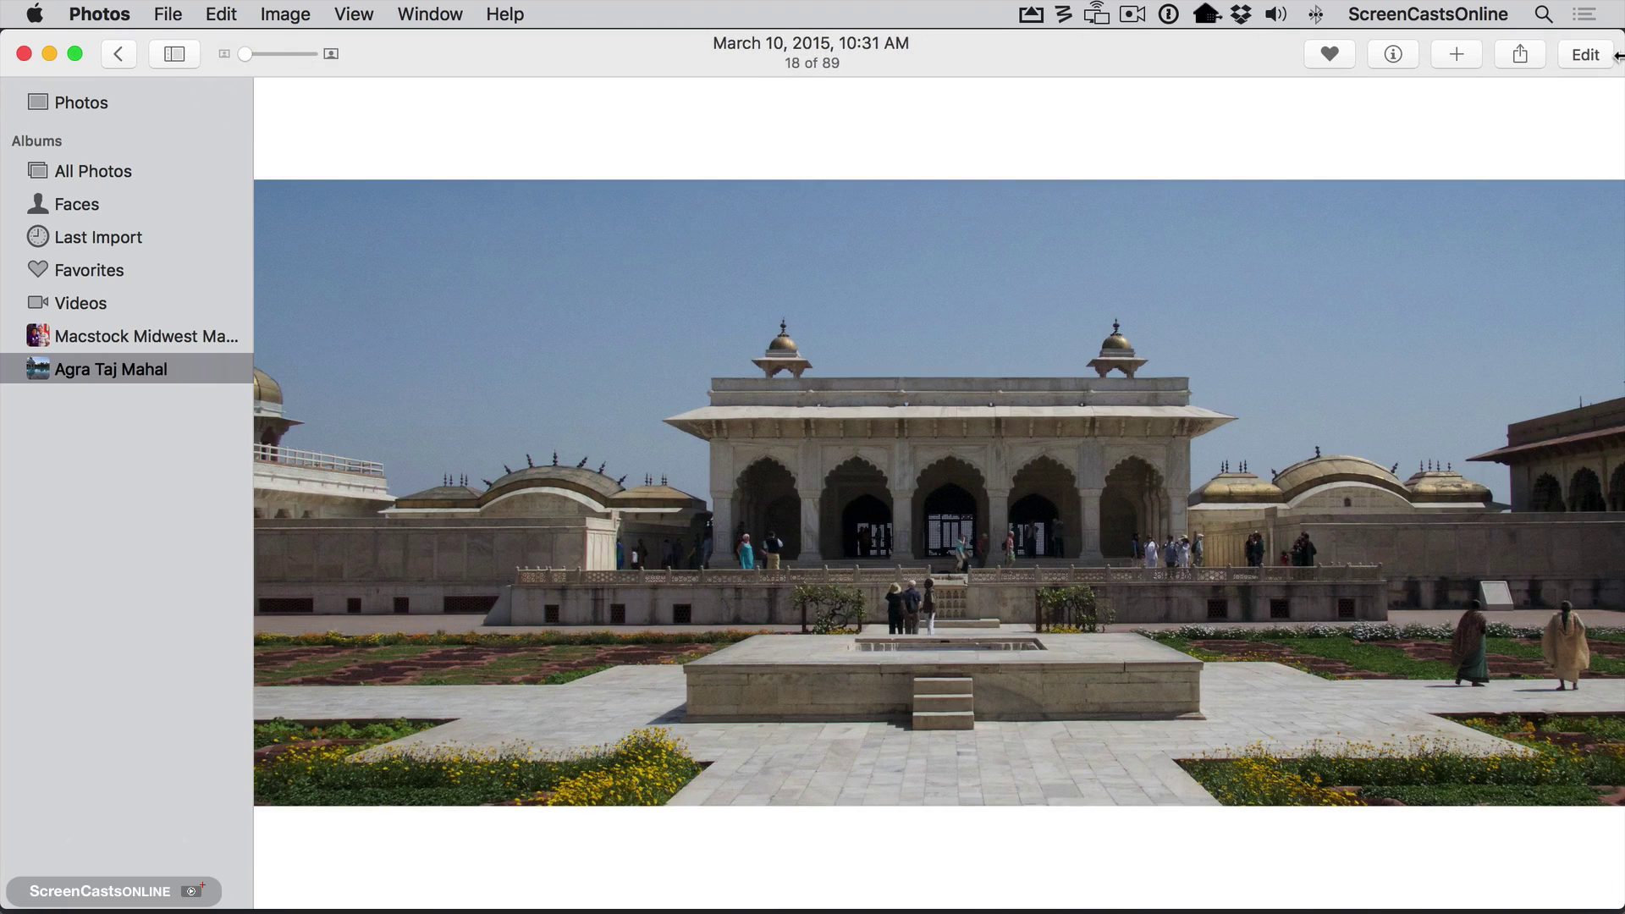
click(1600, 58)
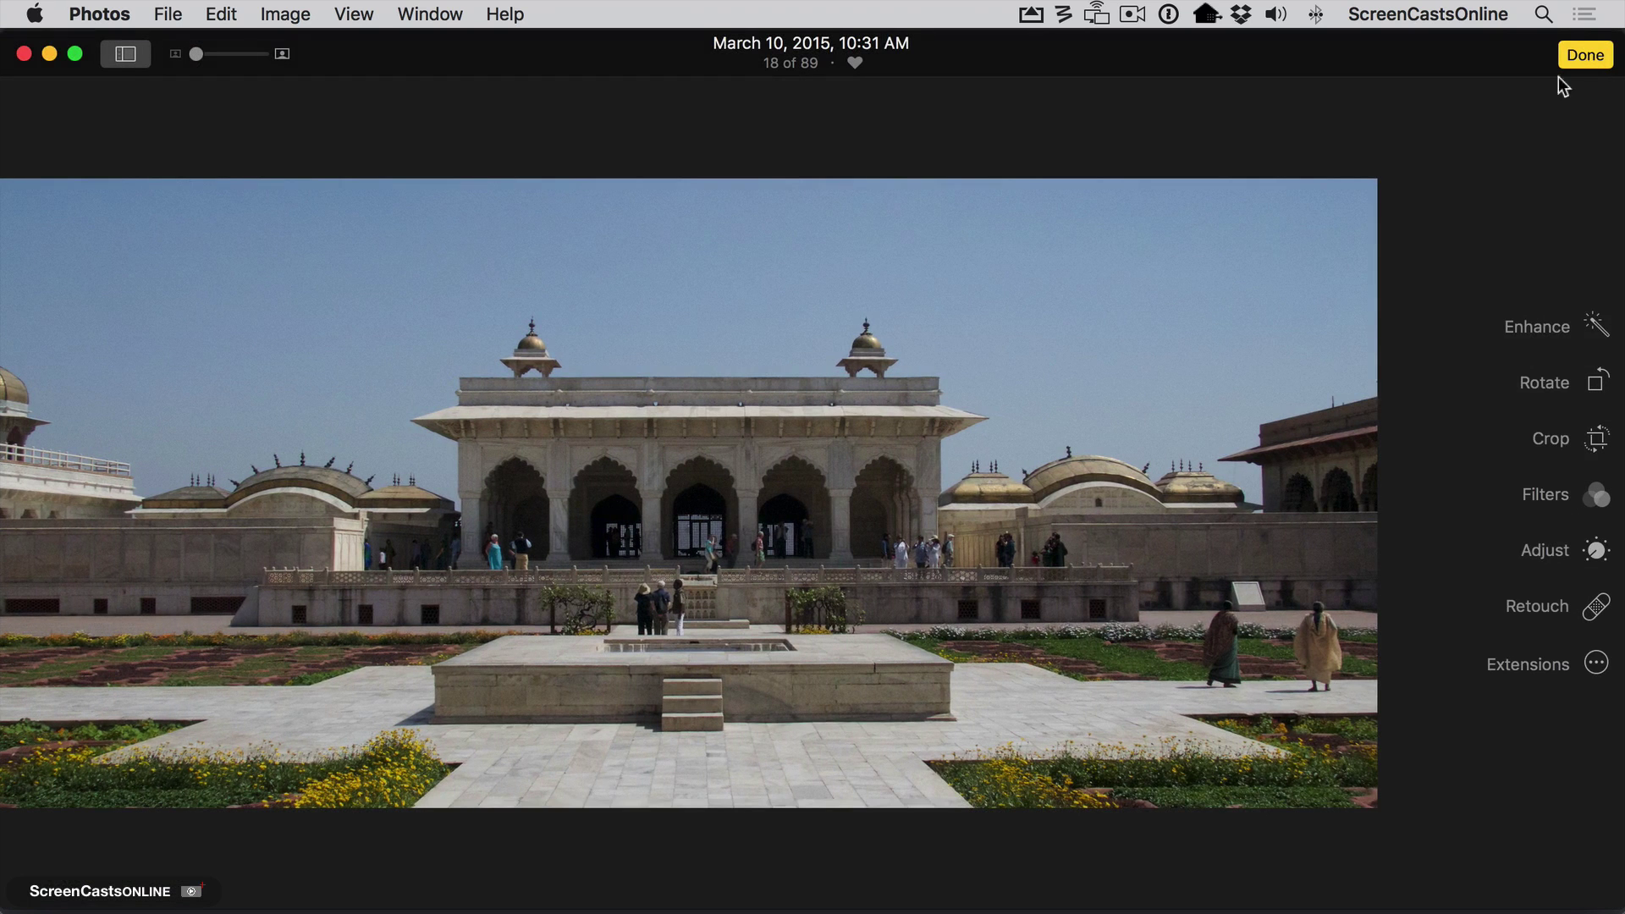
click(1596, 669)
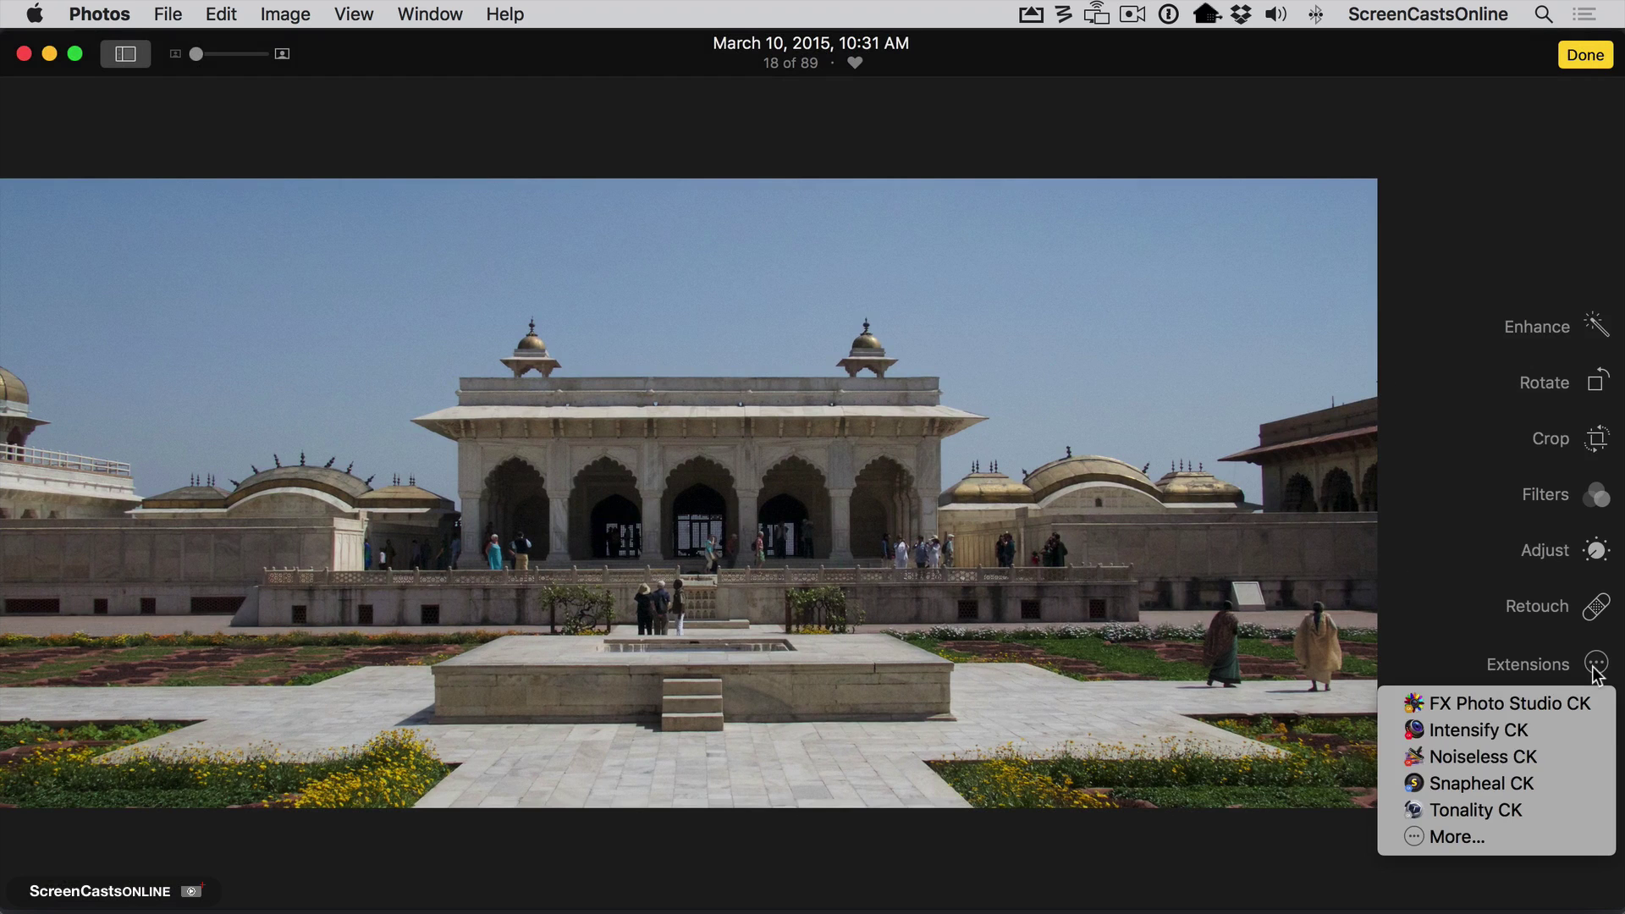
click(1515, 742)
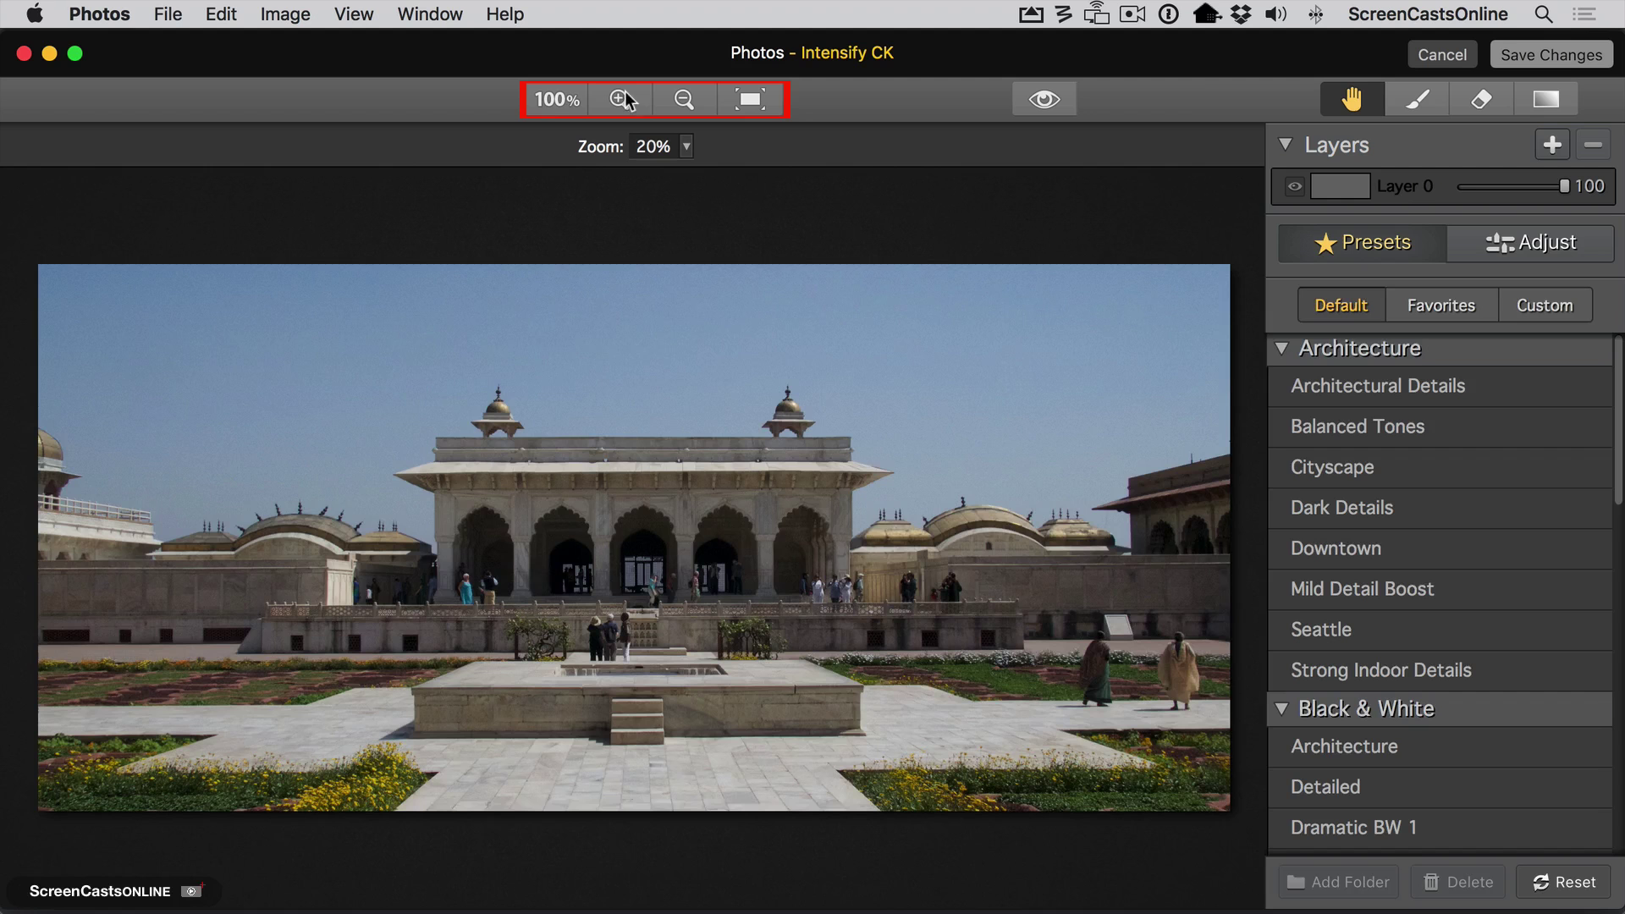
View the arches at 100%, zoom in two steps and out two, then fit to screen.
click(554, 95)
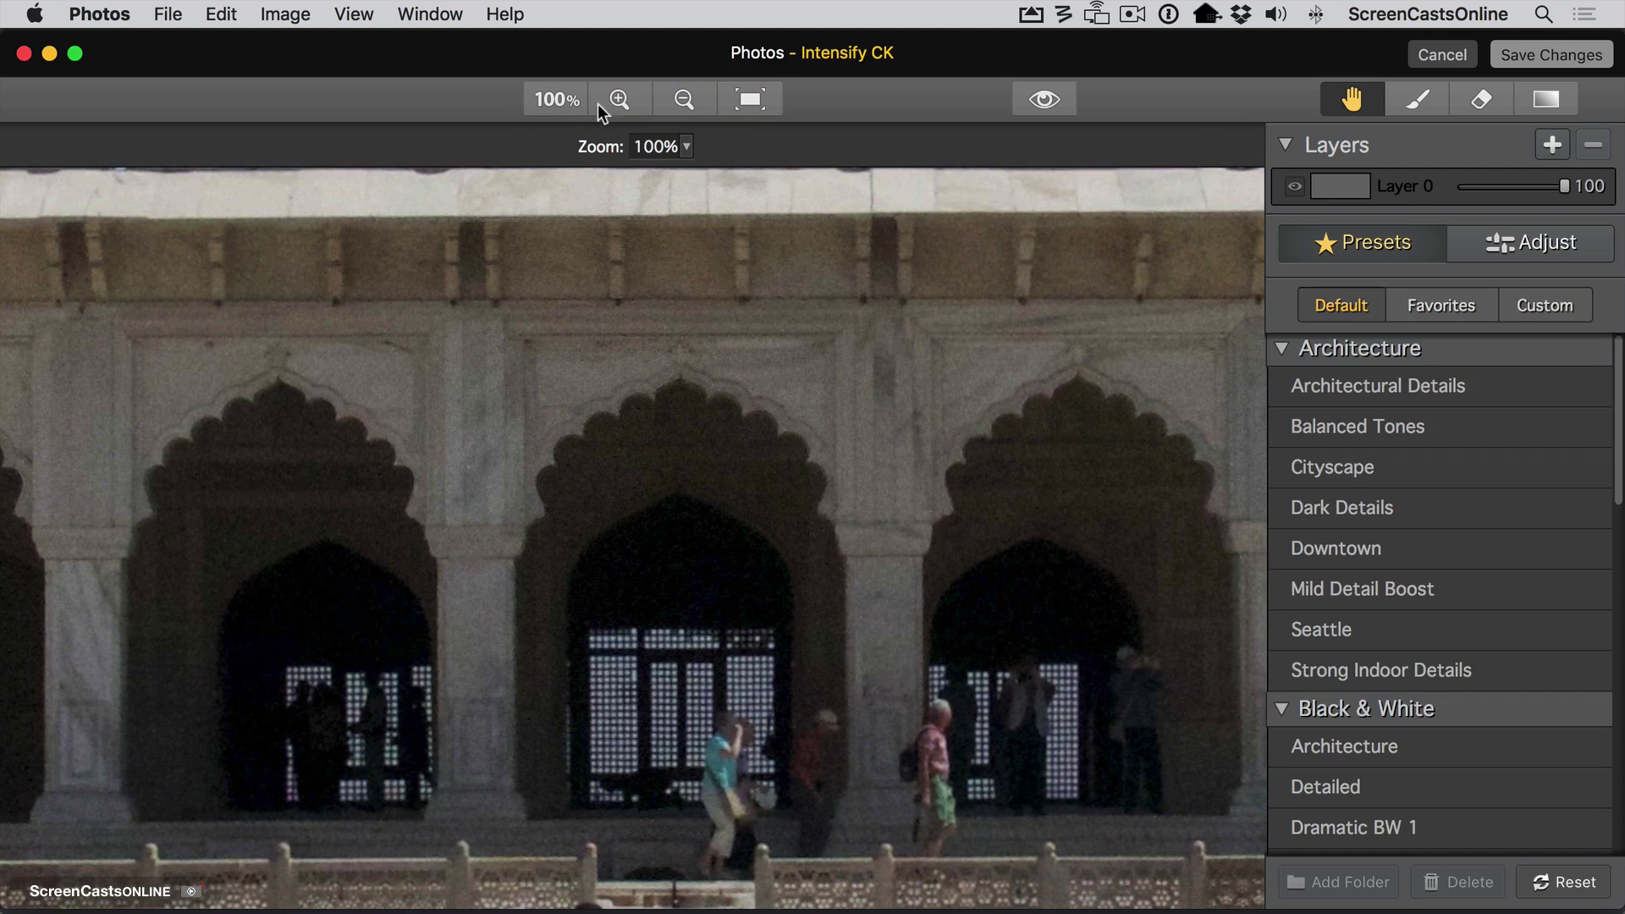
click(613, 99)
click(613, 100)
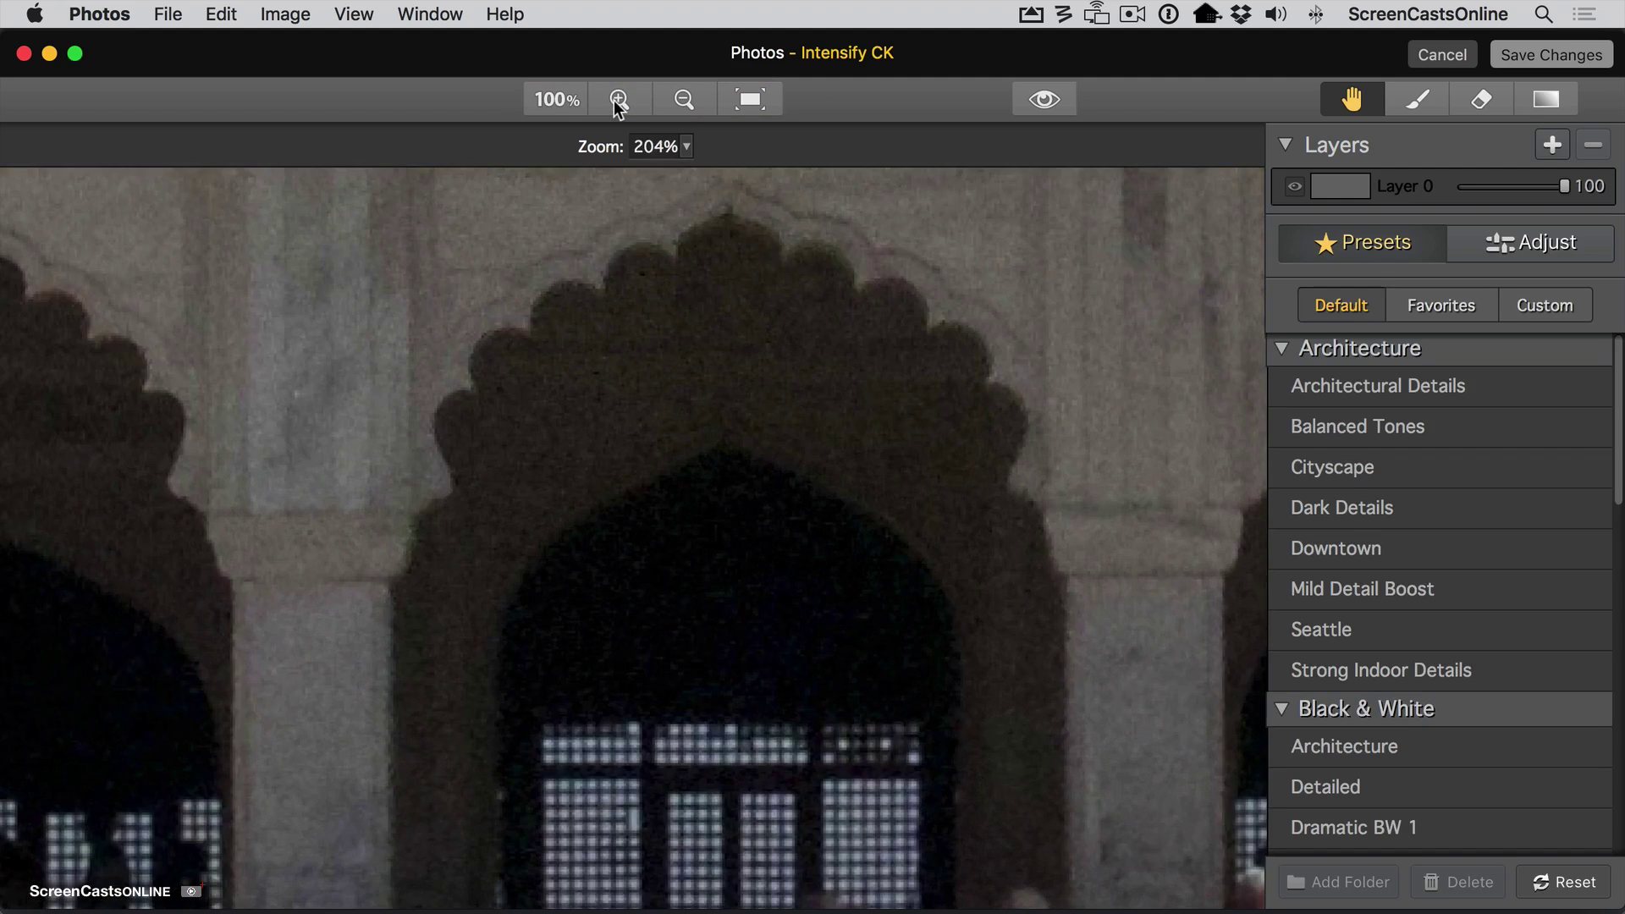
click(683, 110)
click(683, 110)
click(683, 110)
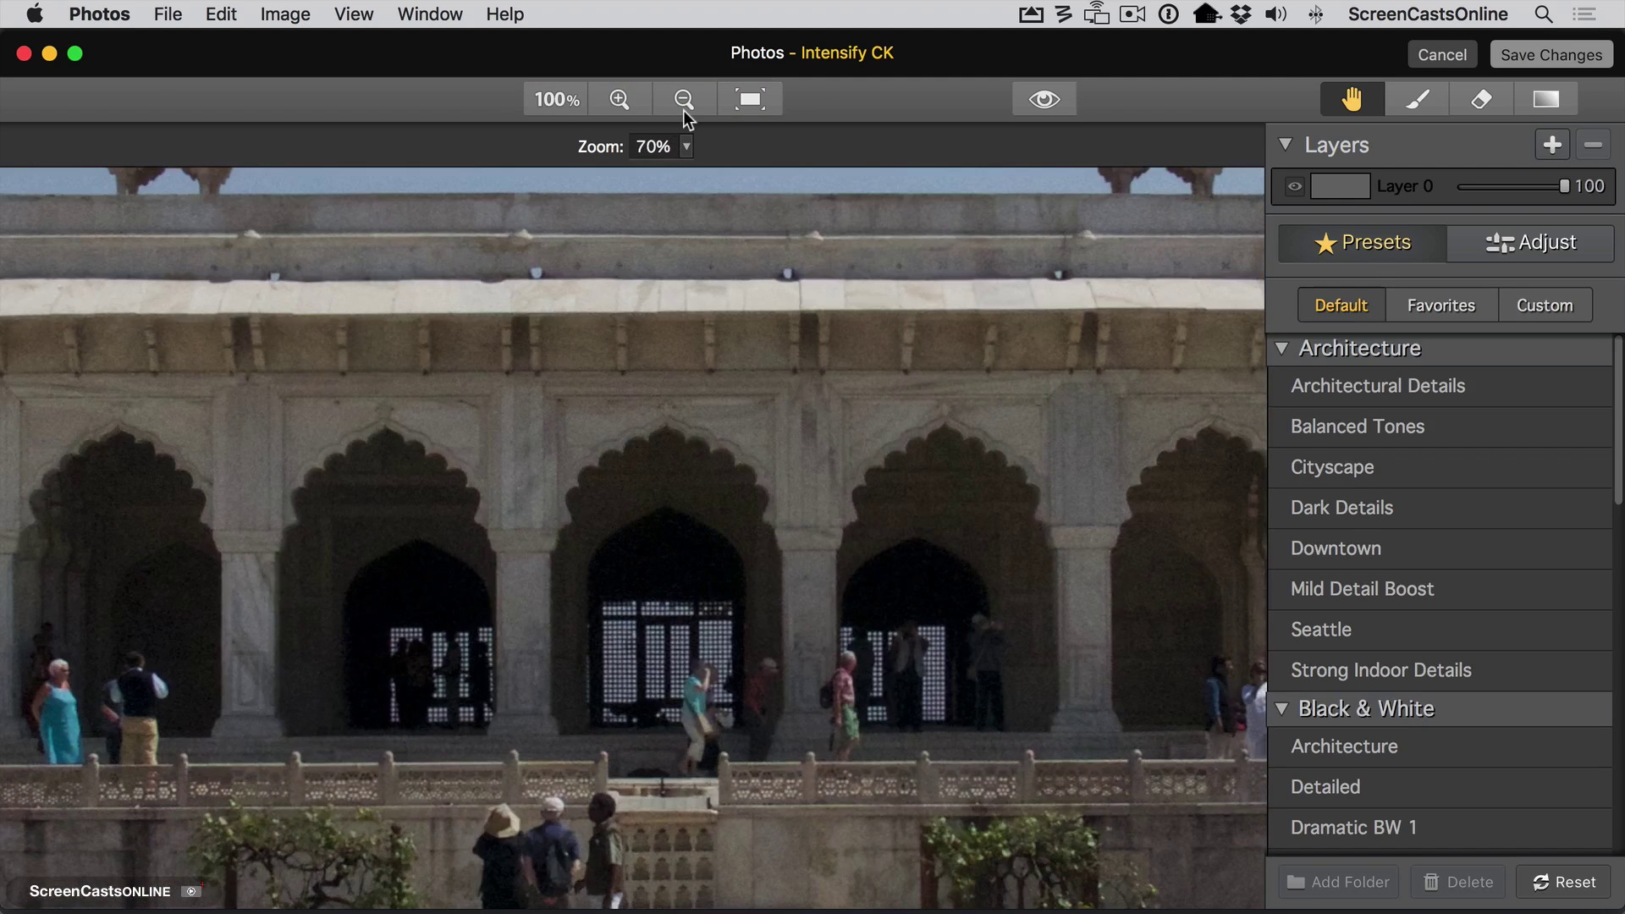
click(748, 103)
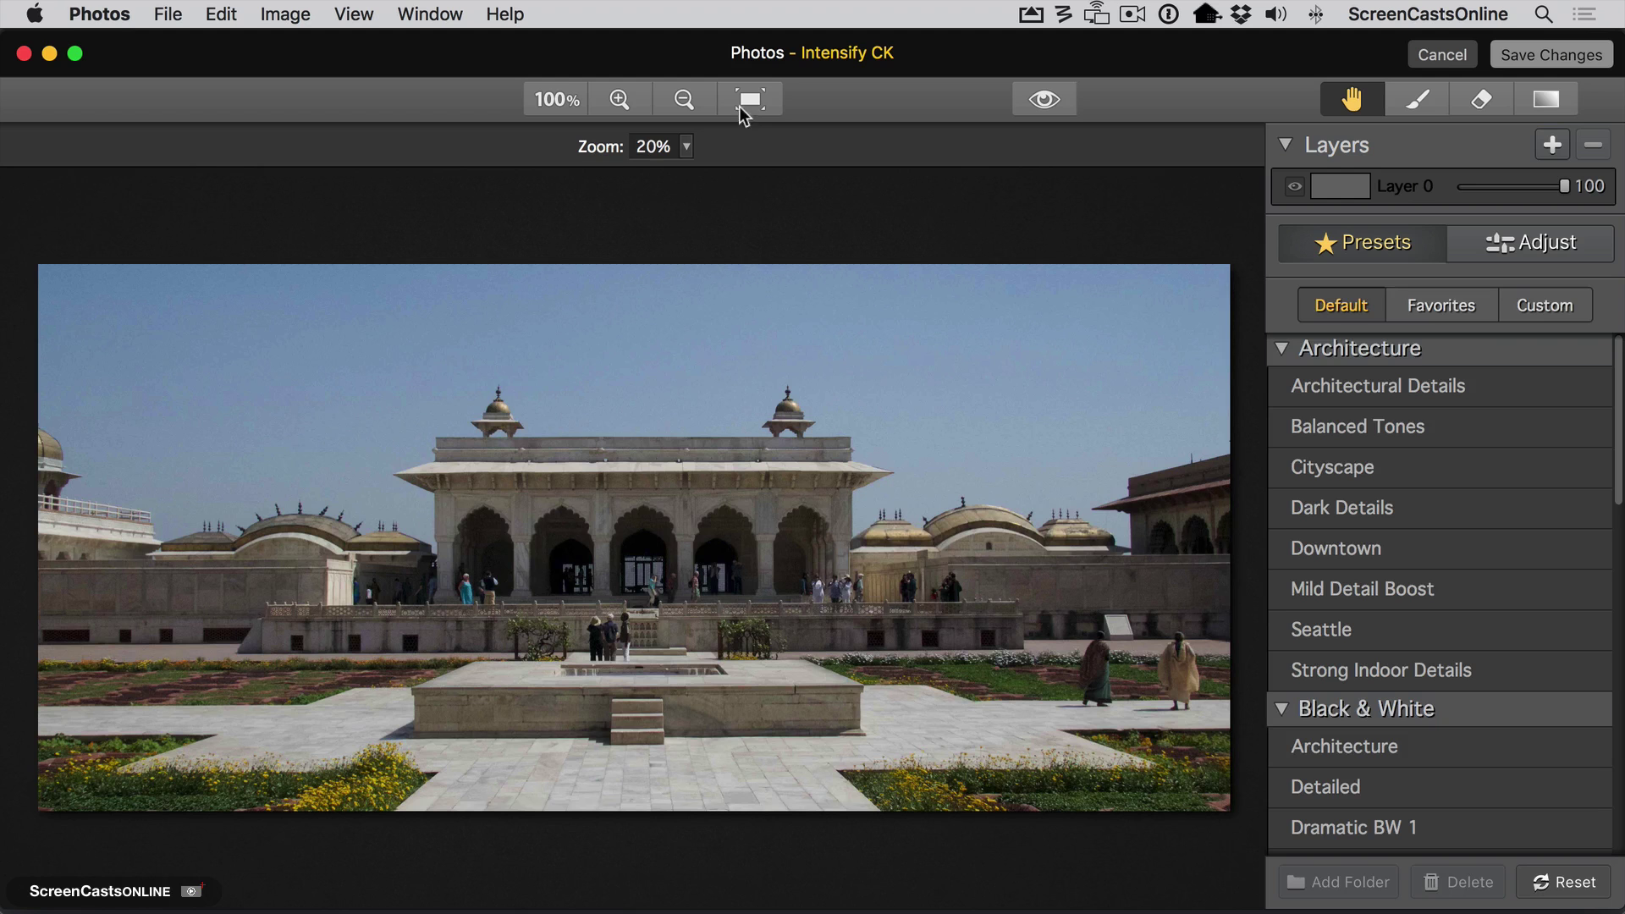
Zoom to 200% on the arches, then fit the whole photo back in view.
click(683, 148)
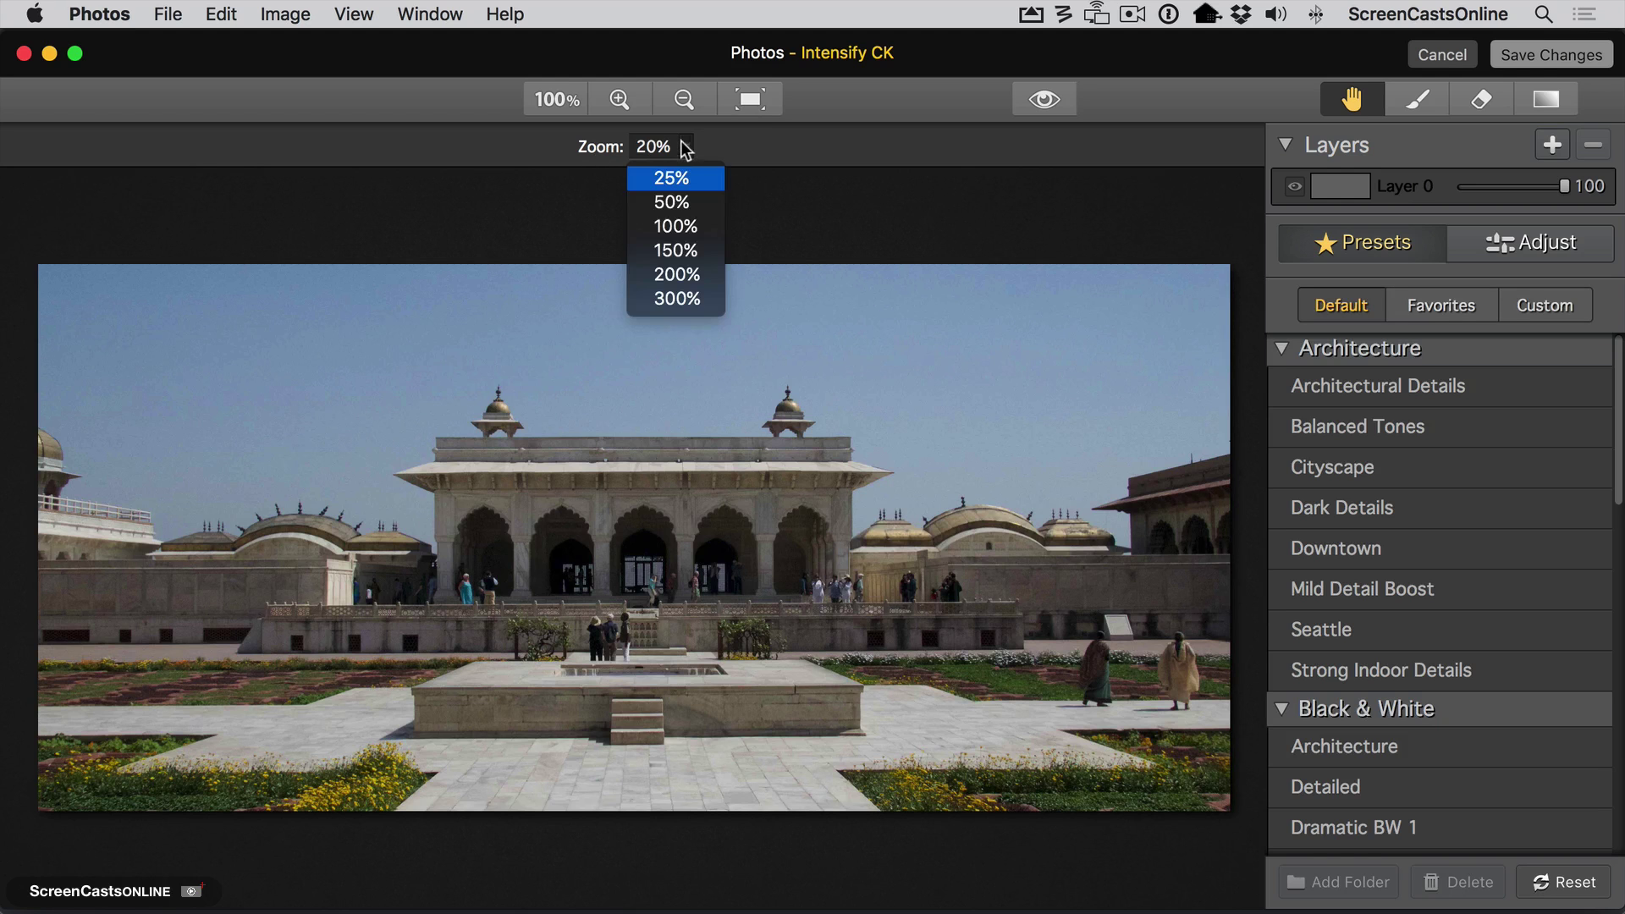
click(654, 275)
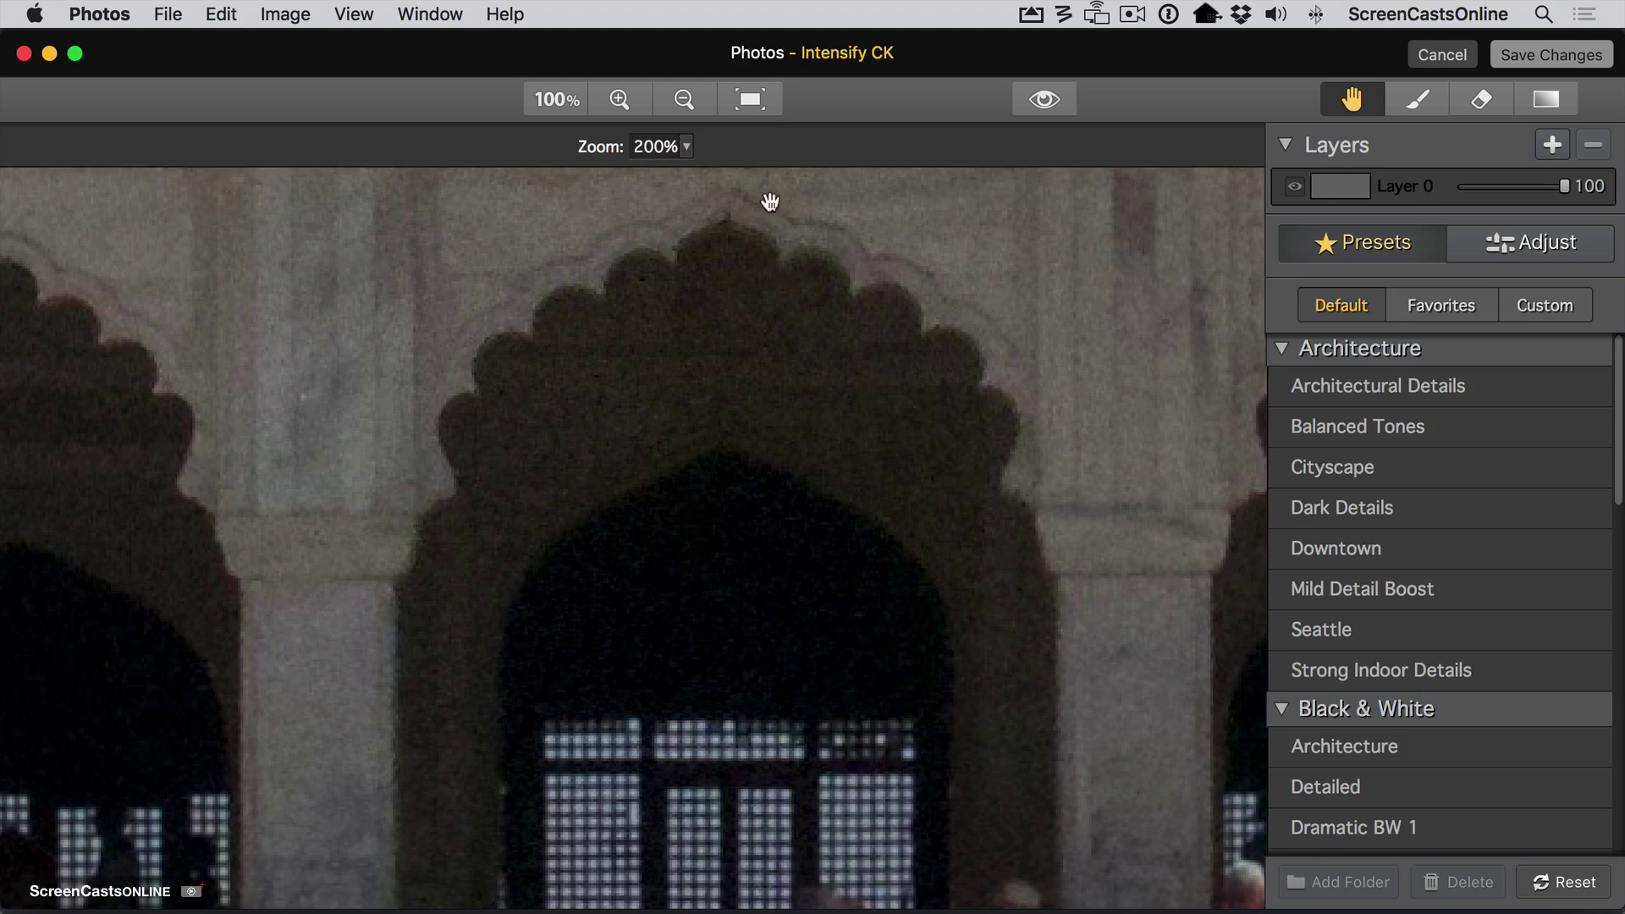
click(749, 101)
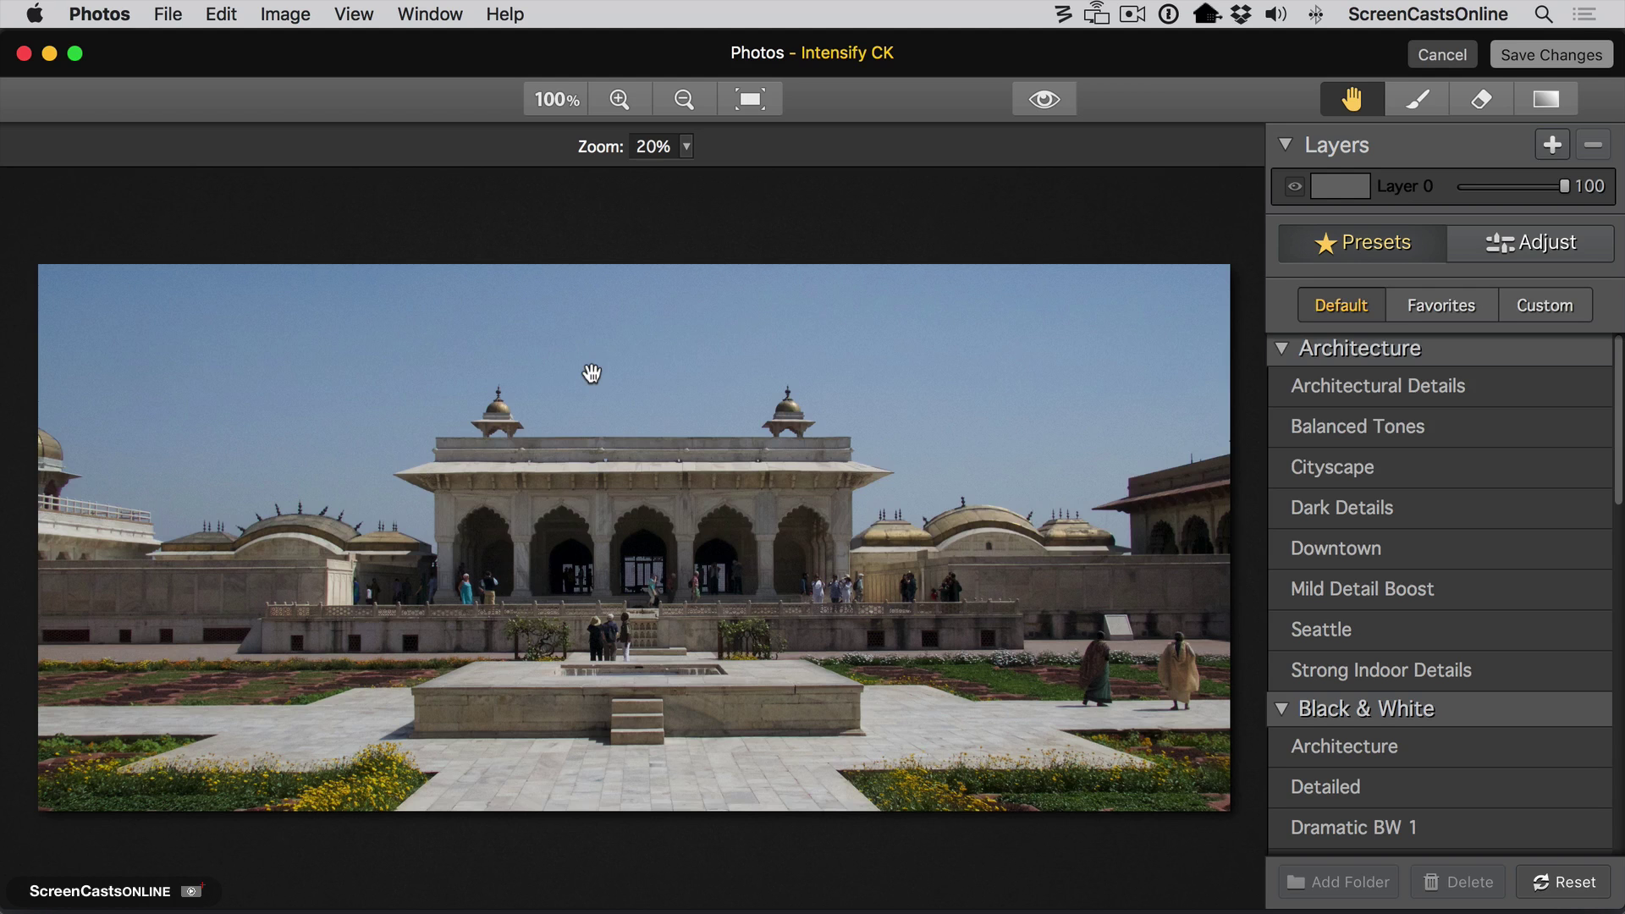
scroll(592, 373, down, 2)
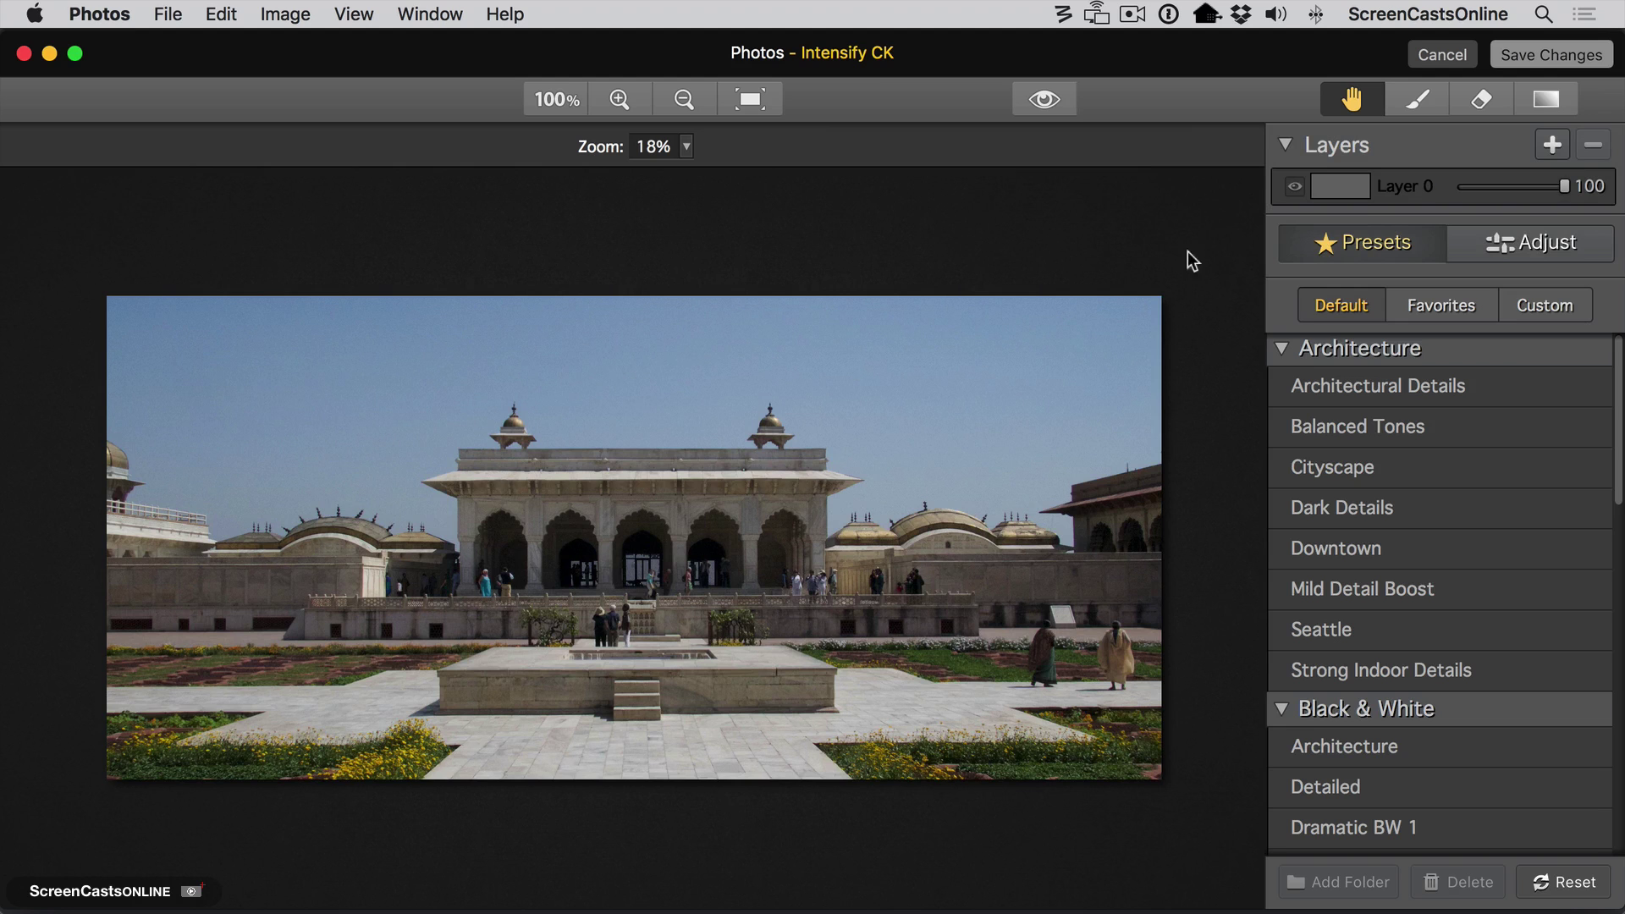
Collapse the Architecture, Black & White and Creative presets; expand Soft, Landscape, Image Tune and Detail Enhancement.
click(1281, 351)
click(1281, 385)
click(1282, 421)
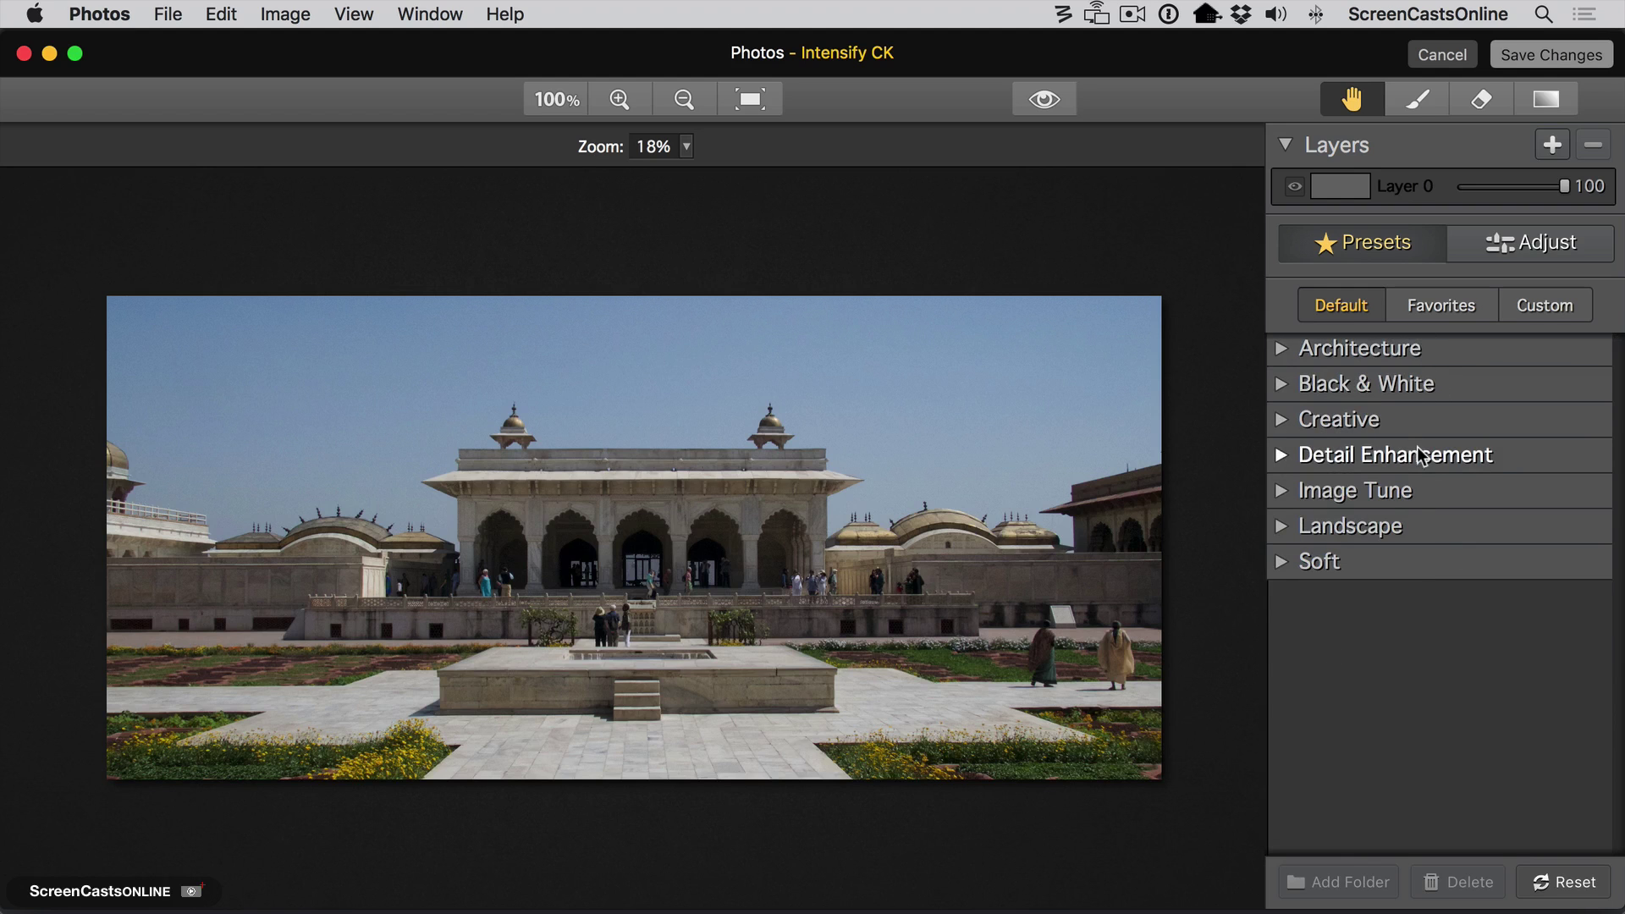
click(1280, 562)
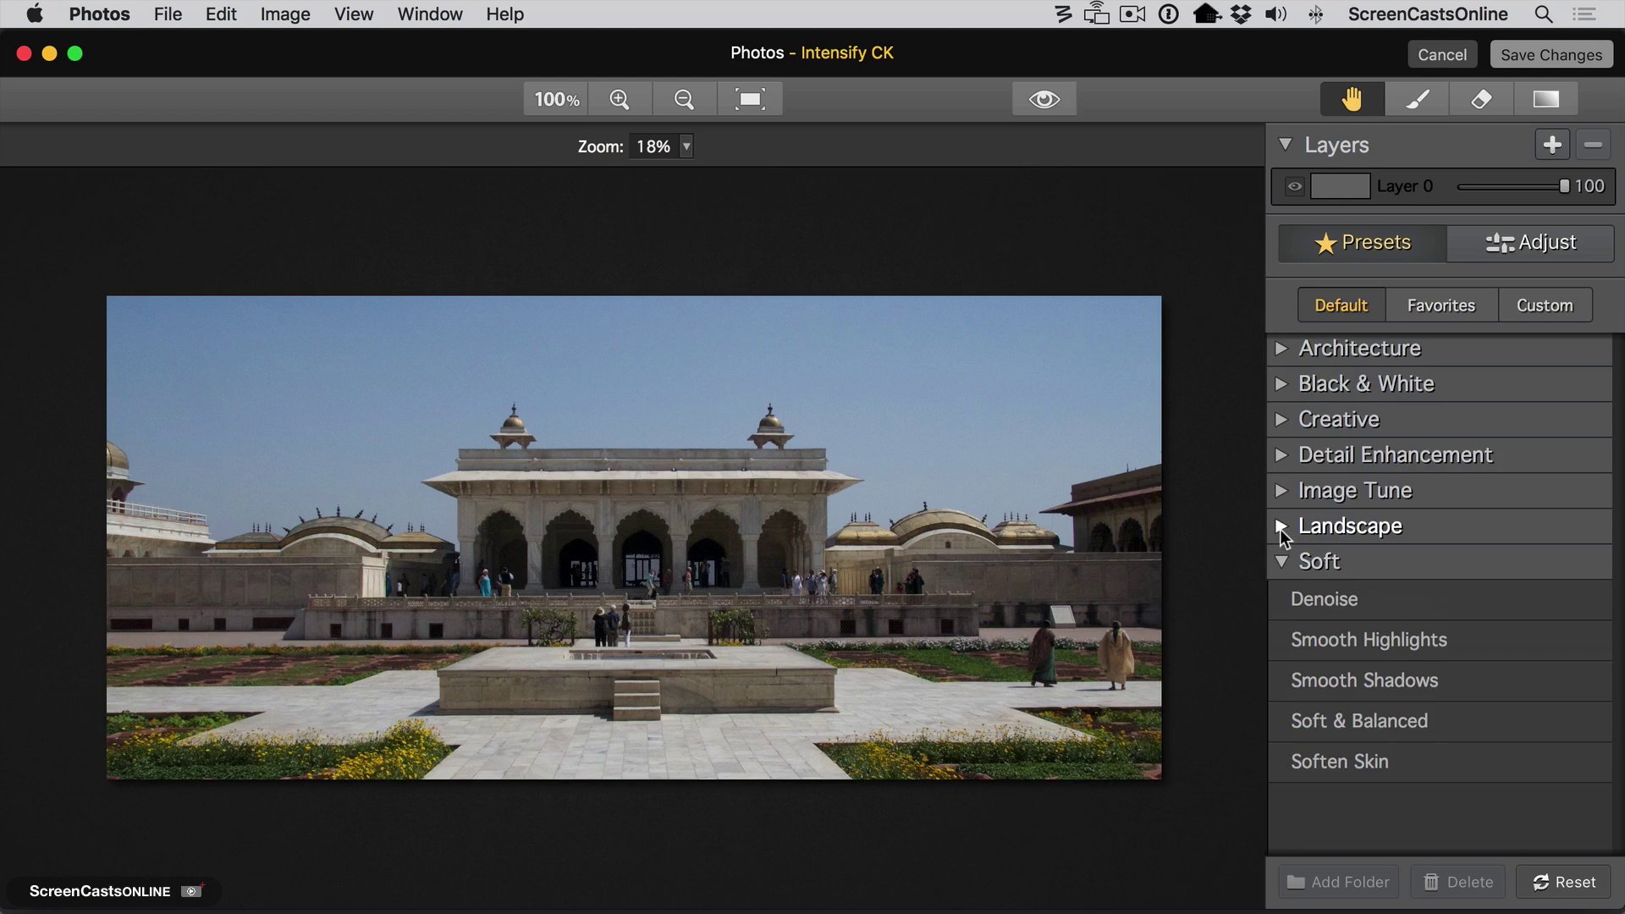
click(1281, 529)
click(1281, 490)
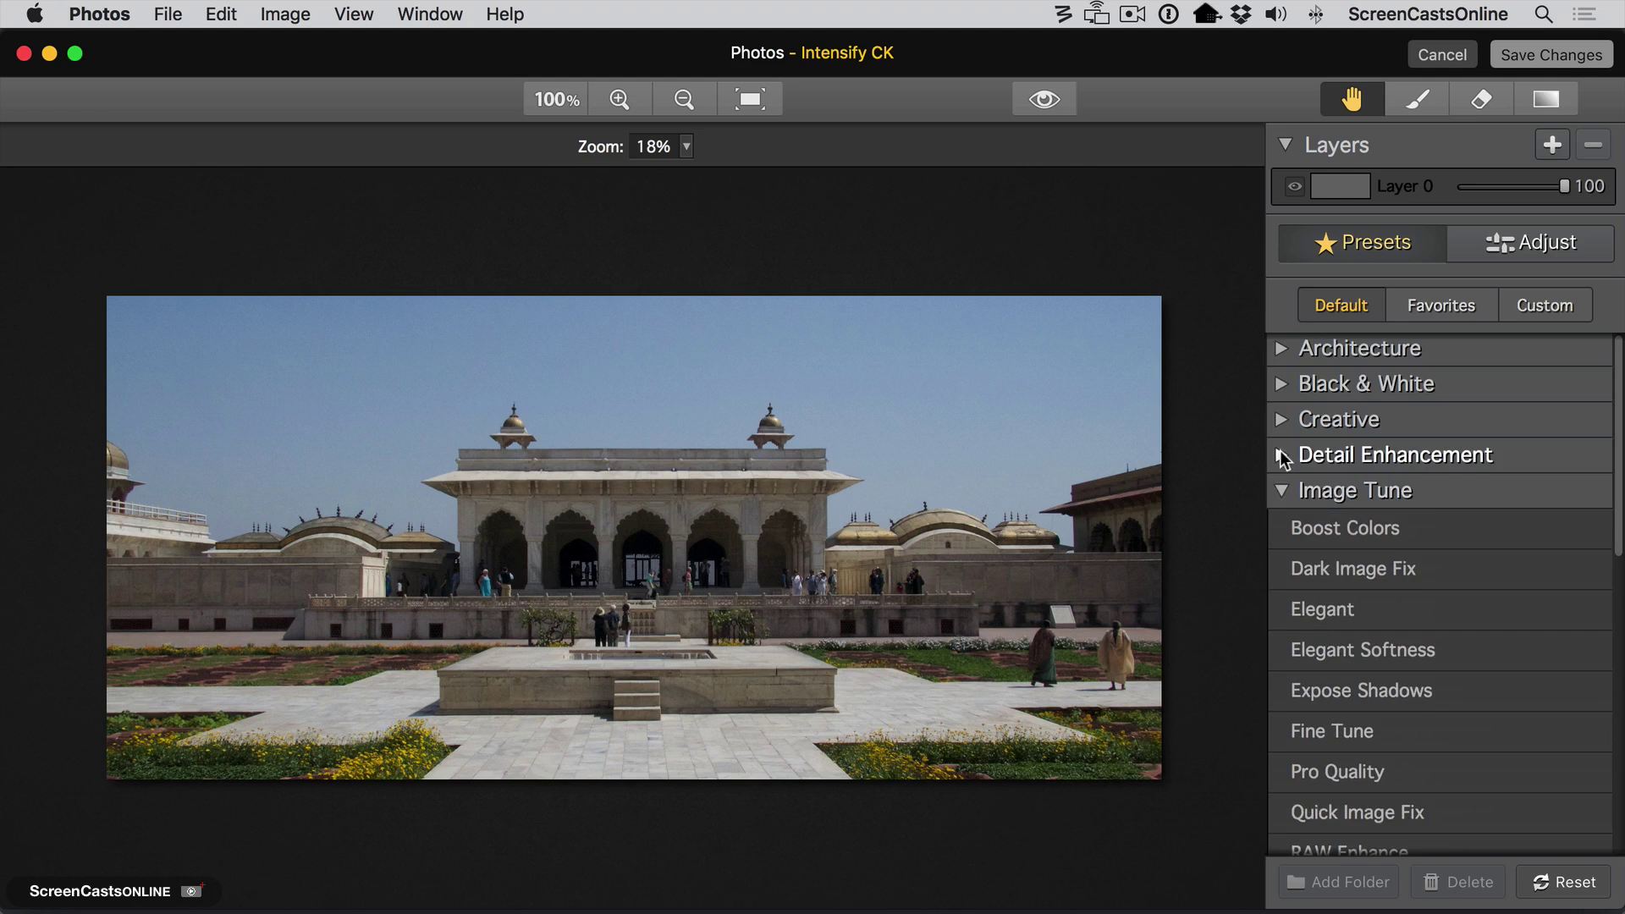
click(1282, 456)
Apply the Image Tune Vivid preset at Amount +100.
scroll(1448, 681, down, 4)
scroll(1446, 676, down, 8)
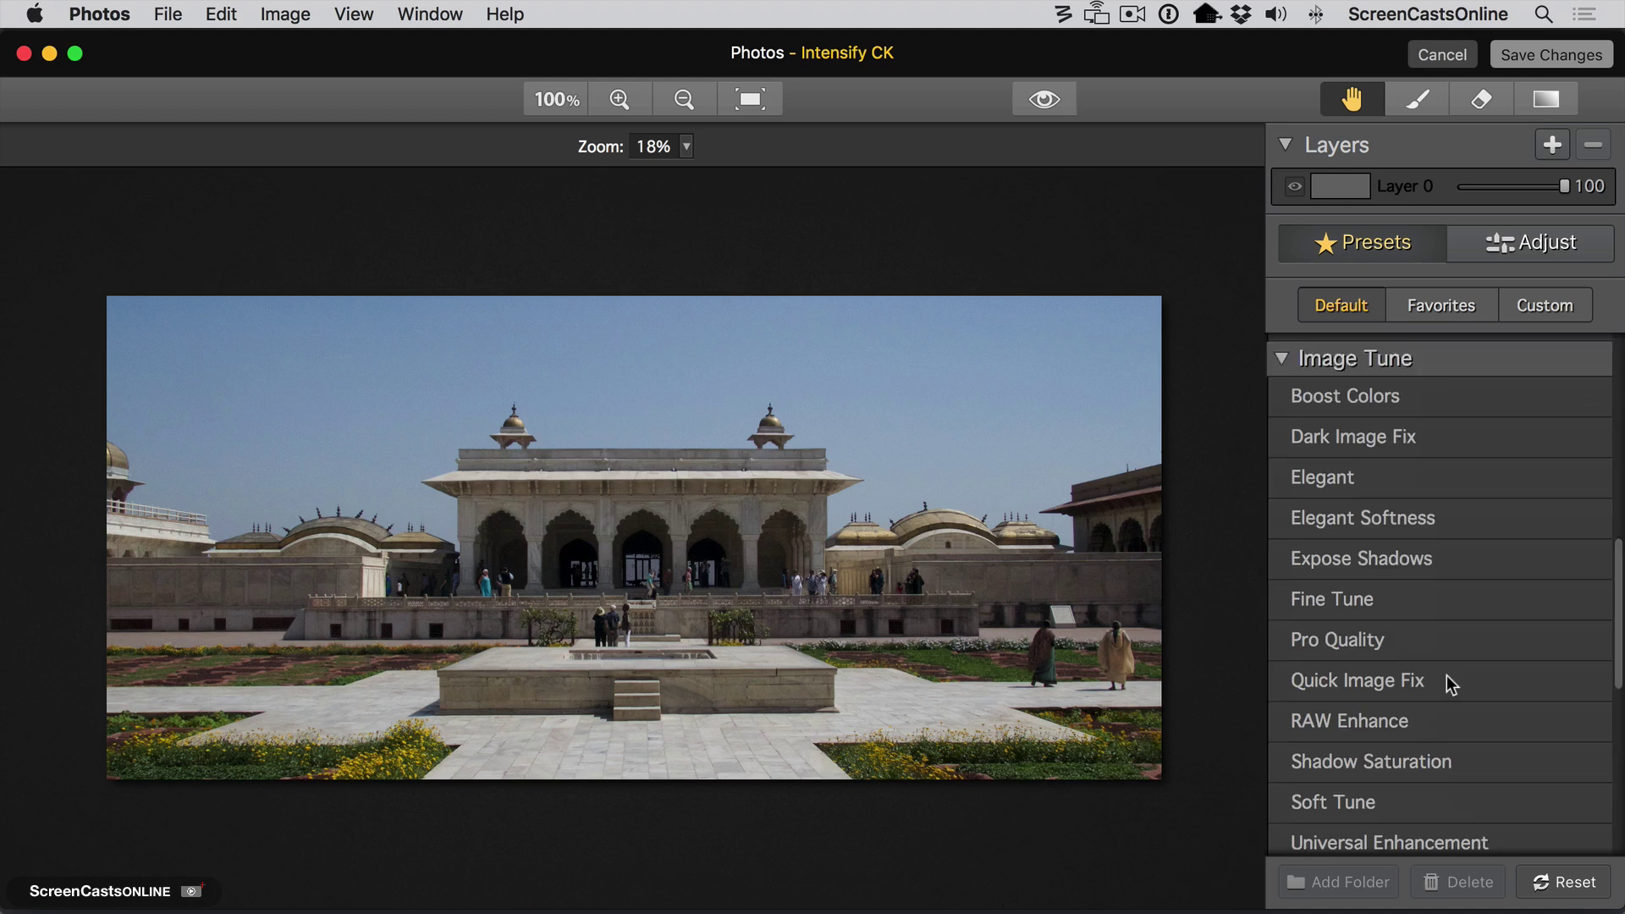
scroll(1446, 676, down, 5)
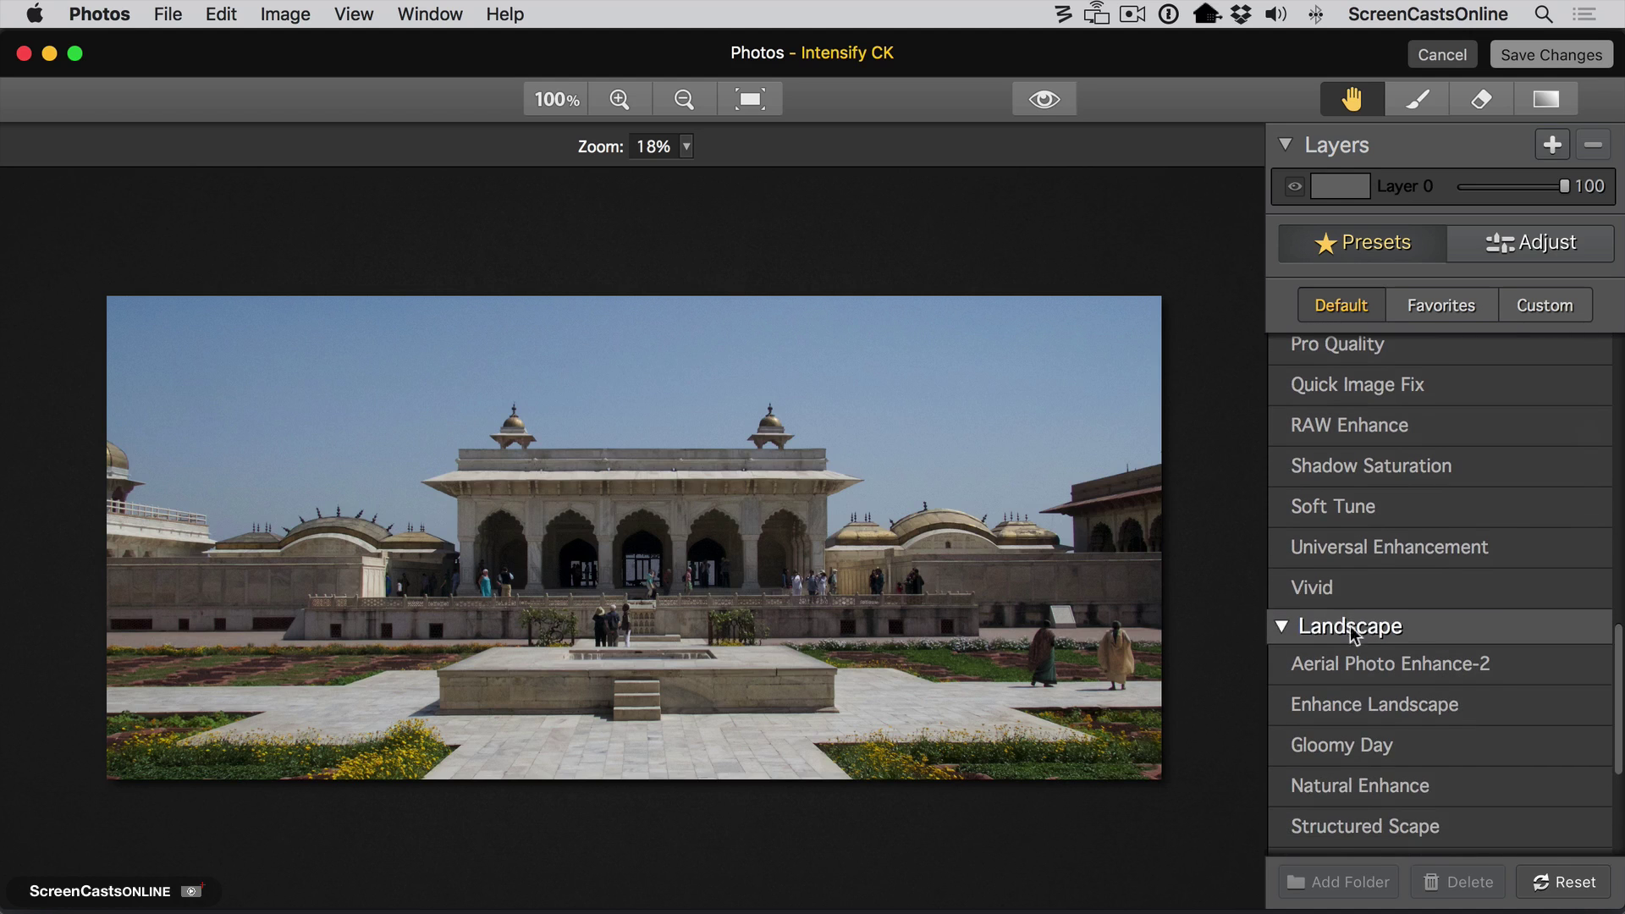
click(1311, 590)
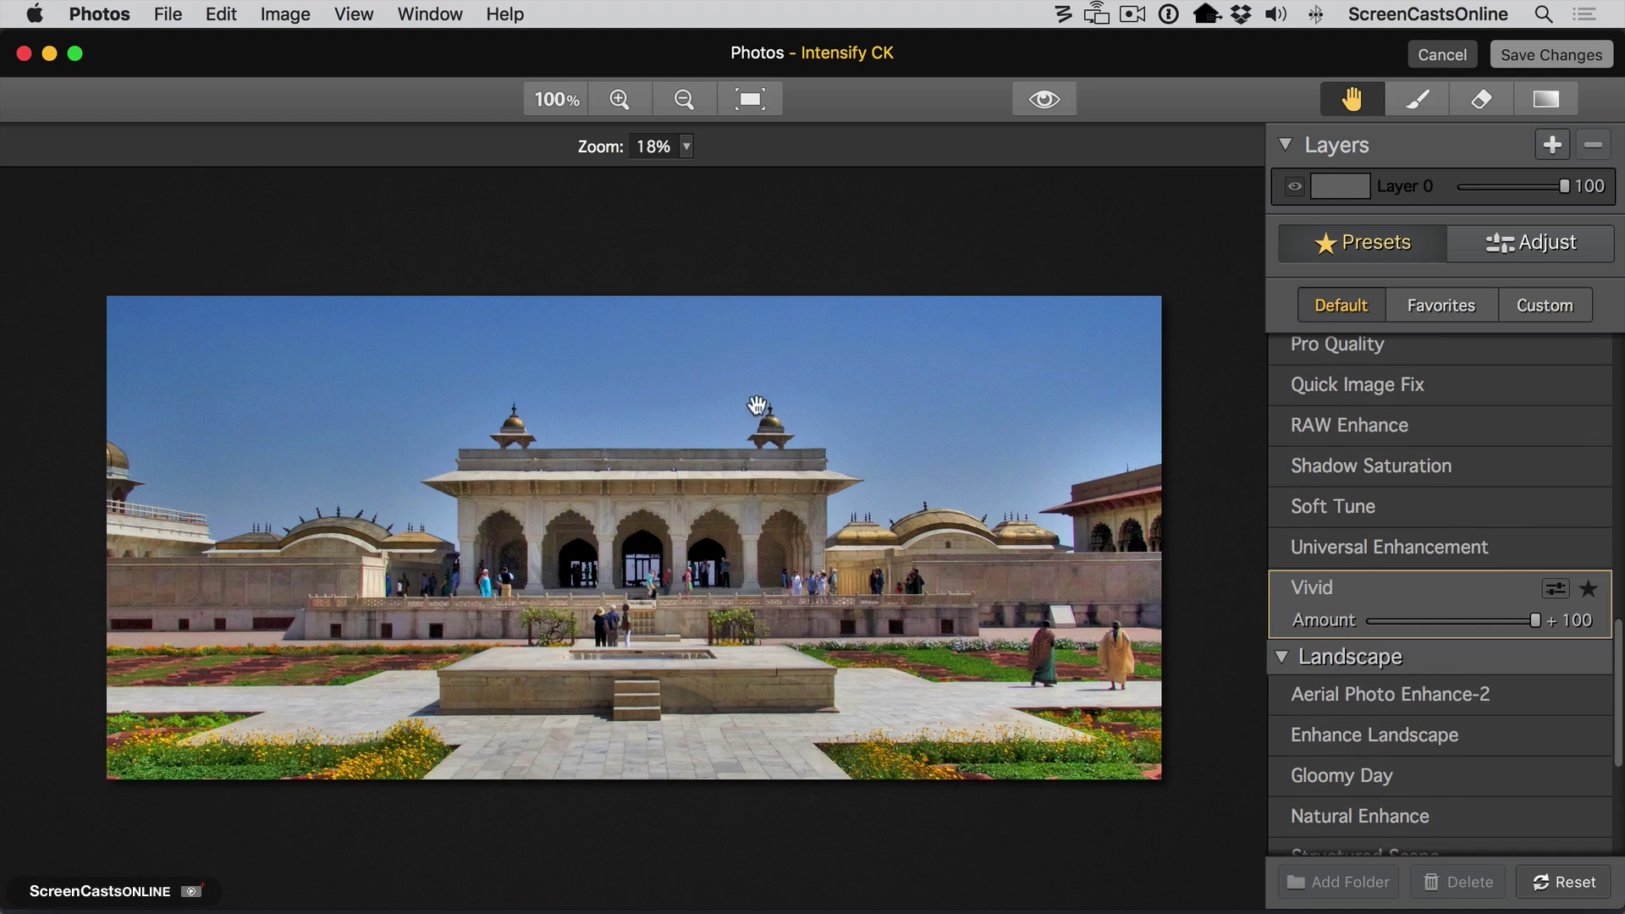
Compare Vivid with the original using Quick Preview, then reset to remove the preset.
click(1047, 101)
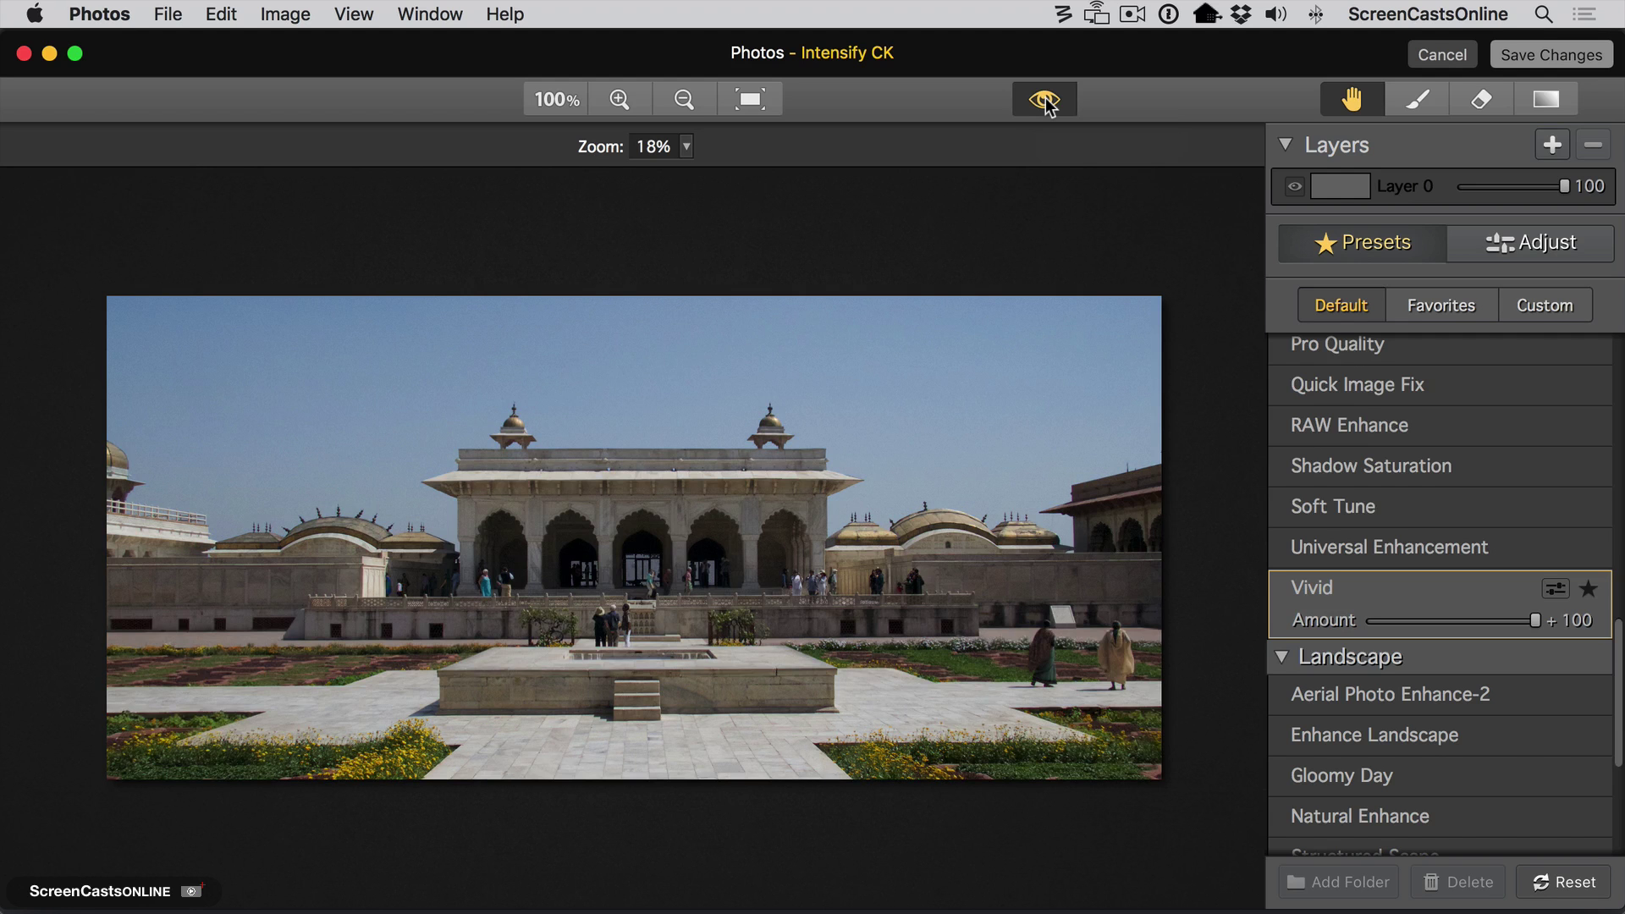
click(1046, 100)
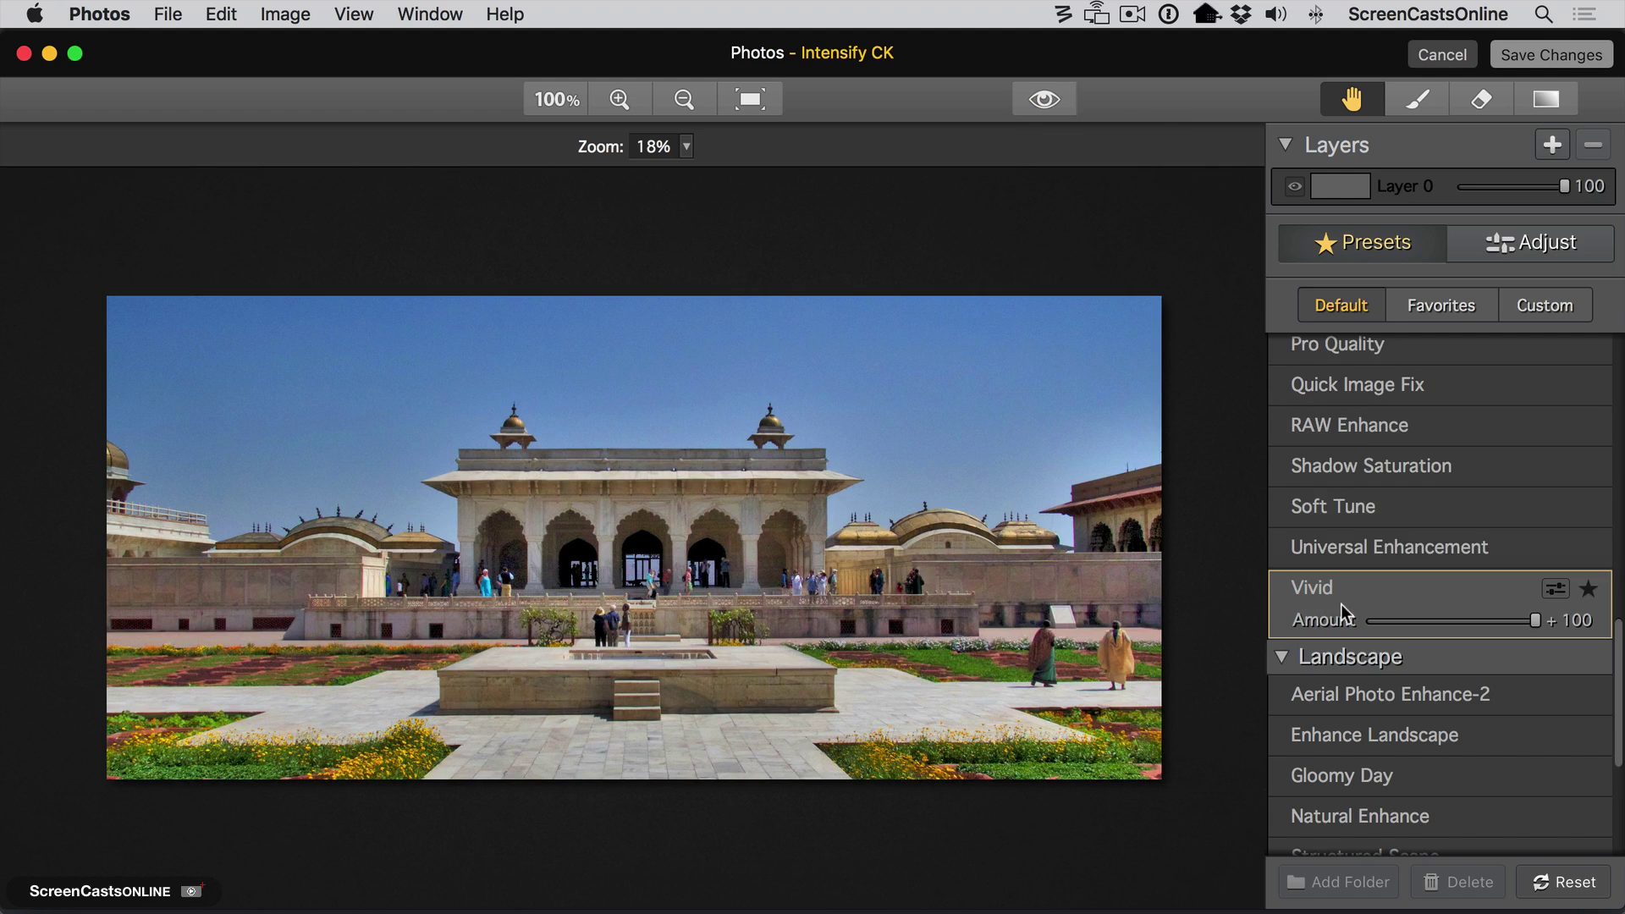
click(1566, 884)
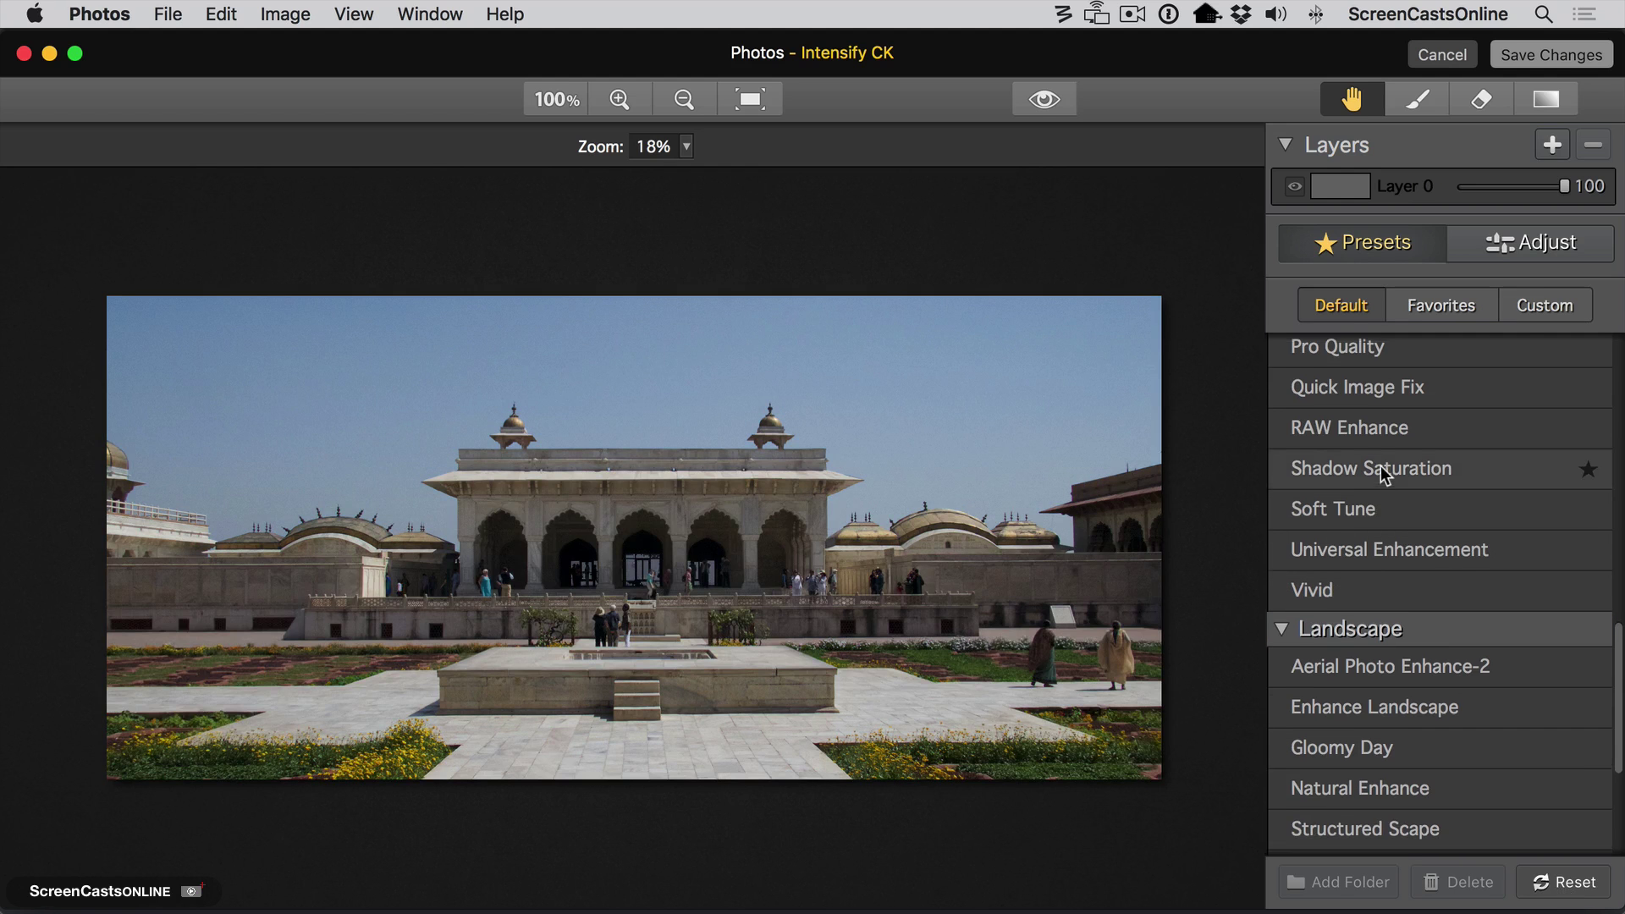
Apply the Black & White preset Dramatic BW 2, lower the Amount, then return it to +100.
scroll(1380, 465, up, 5)
scroll(1380, 466, up, 10)
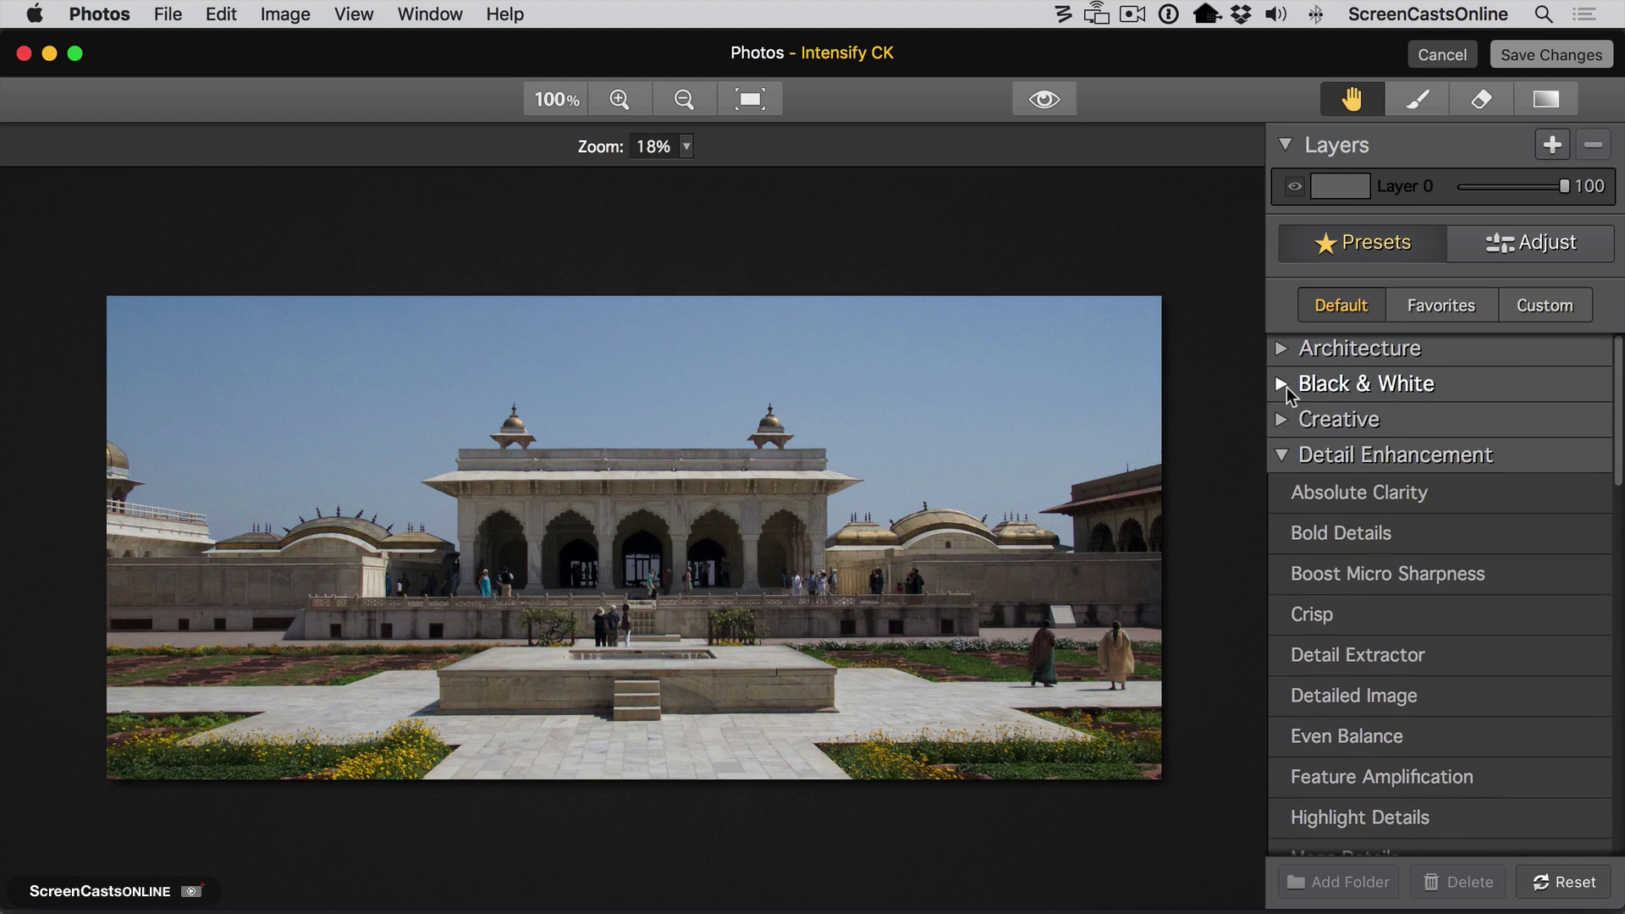
click(1287, 388)
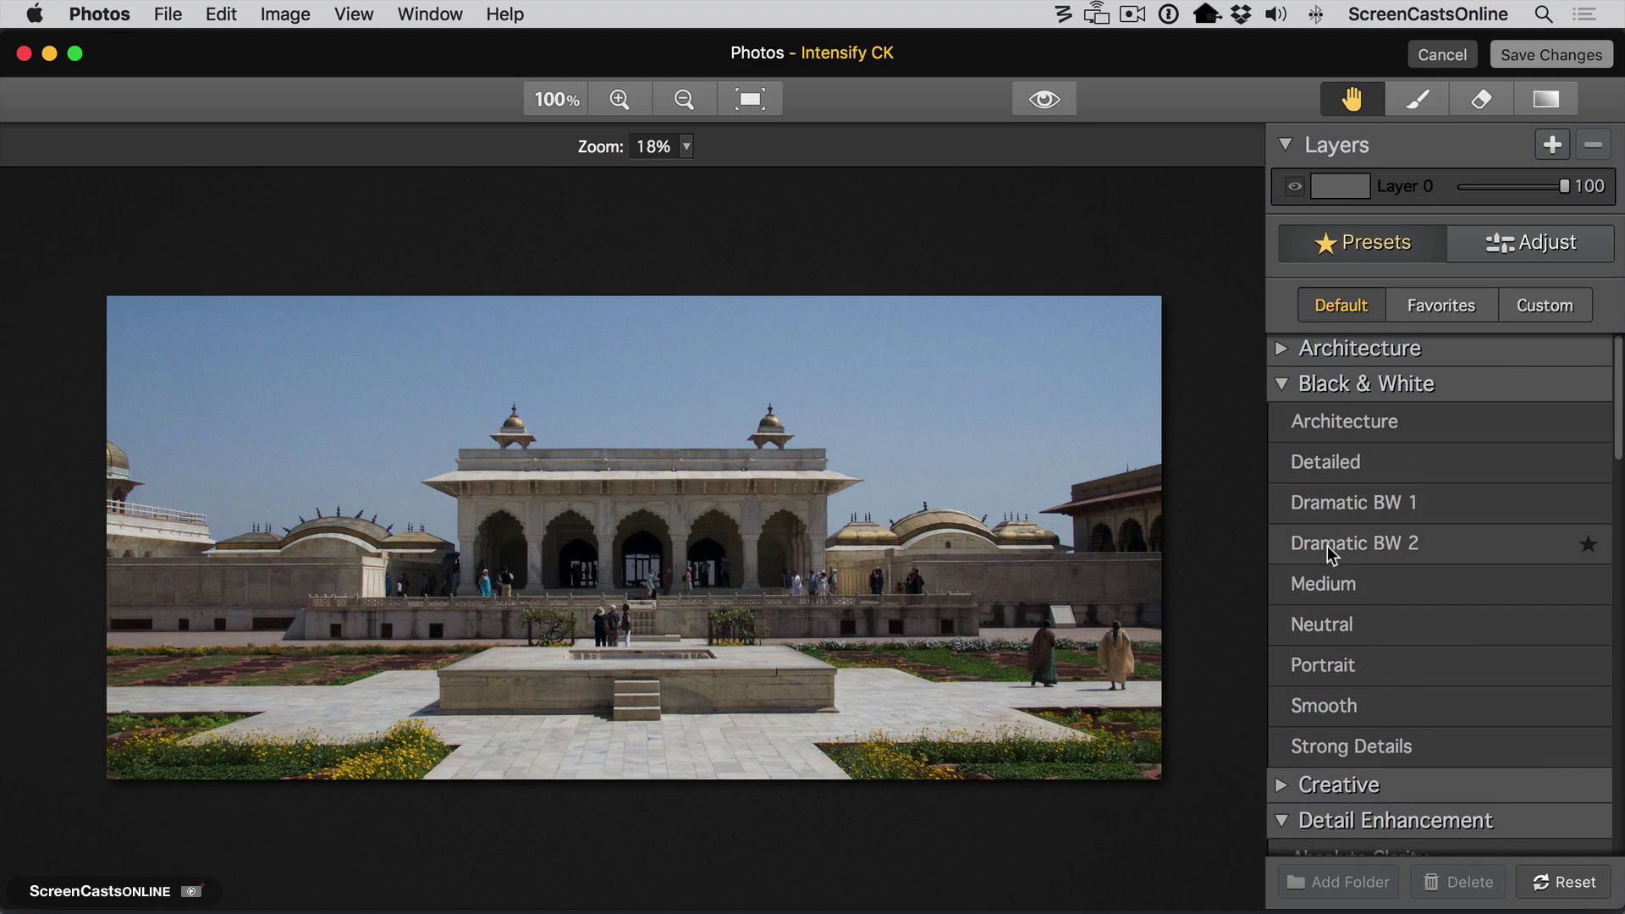
click(1328, 546)
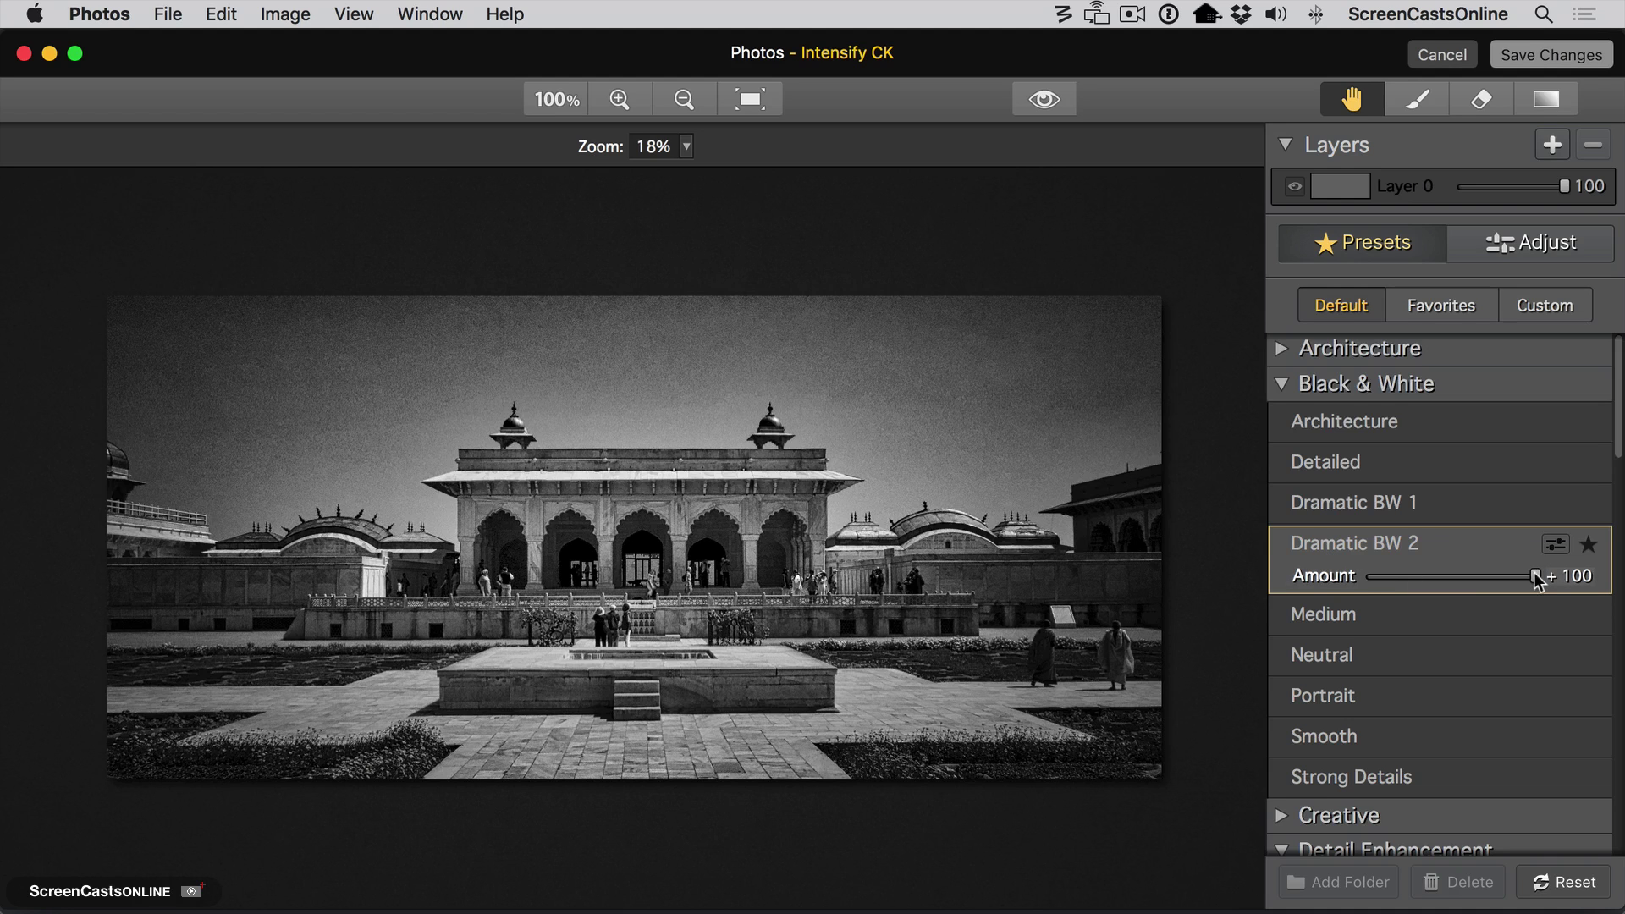
drag(1537, 579, 1446, 558)
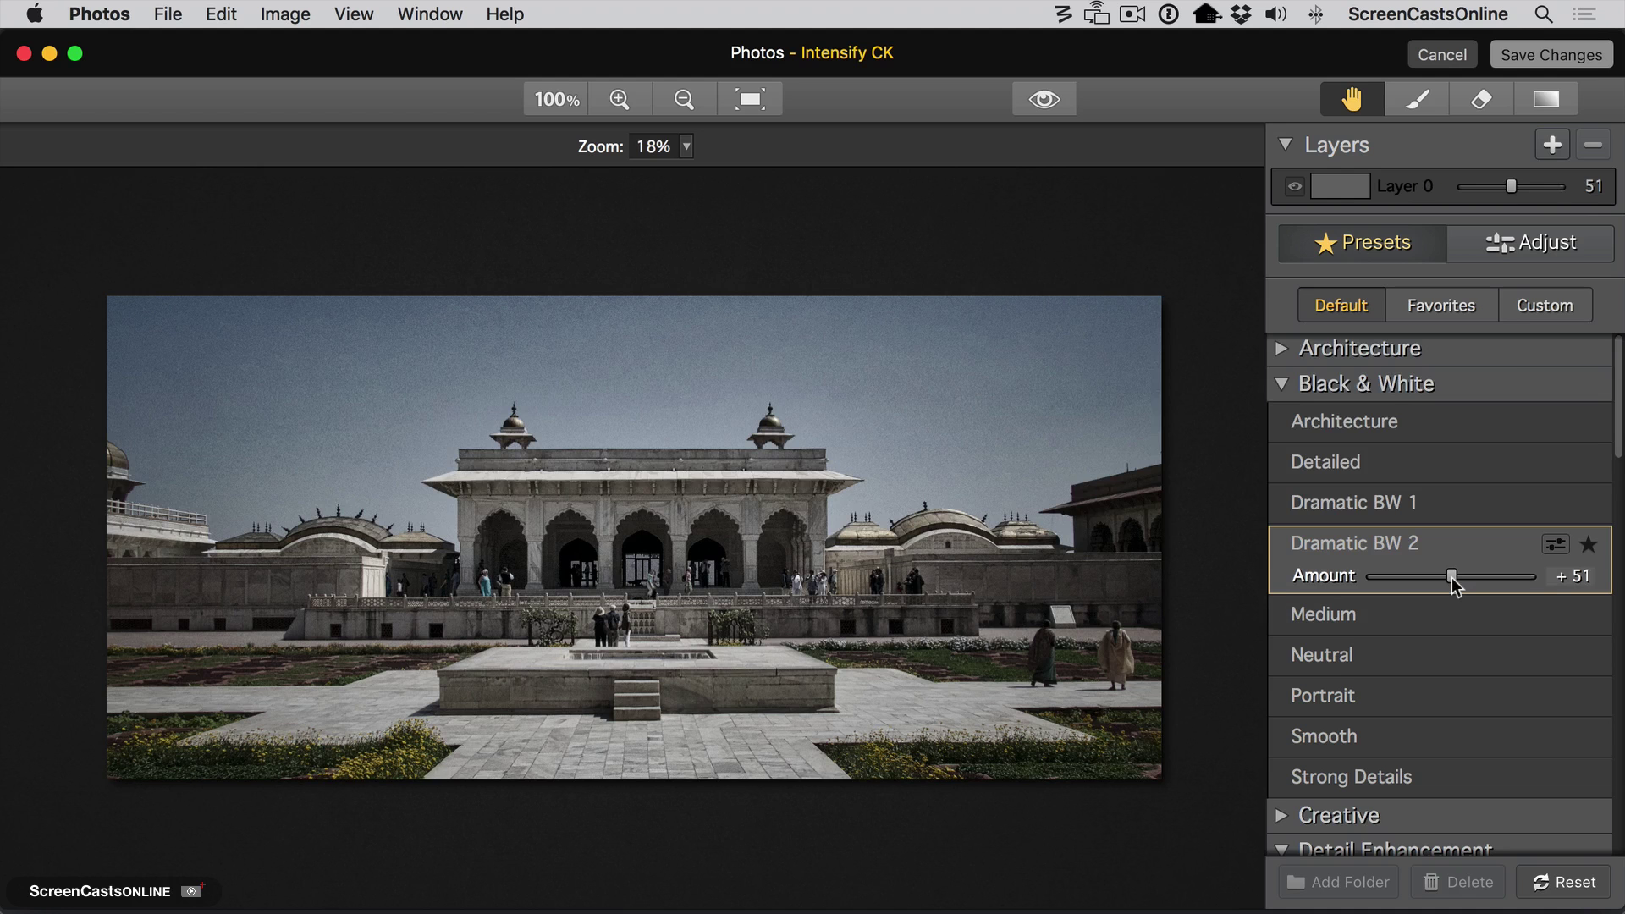
drag(1453, 581, 1543, 578)
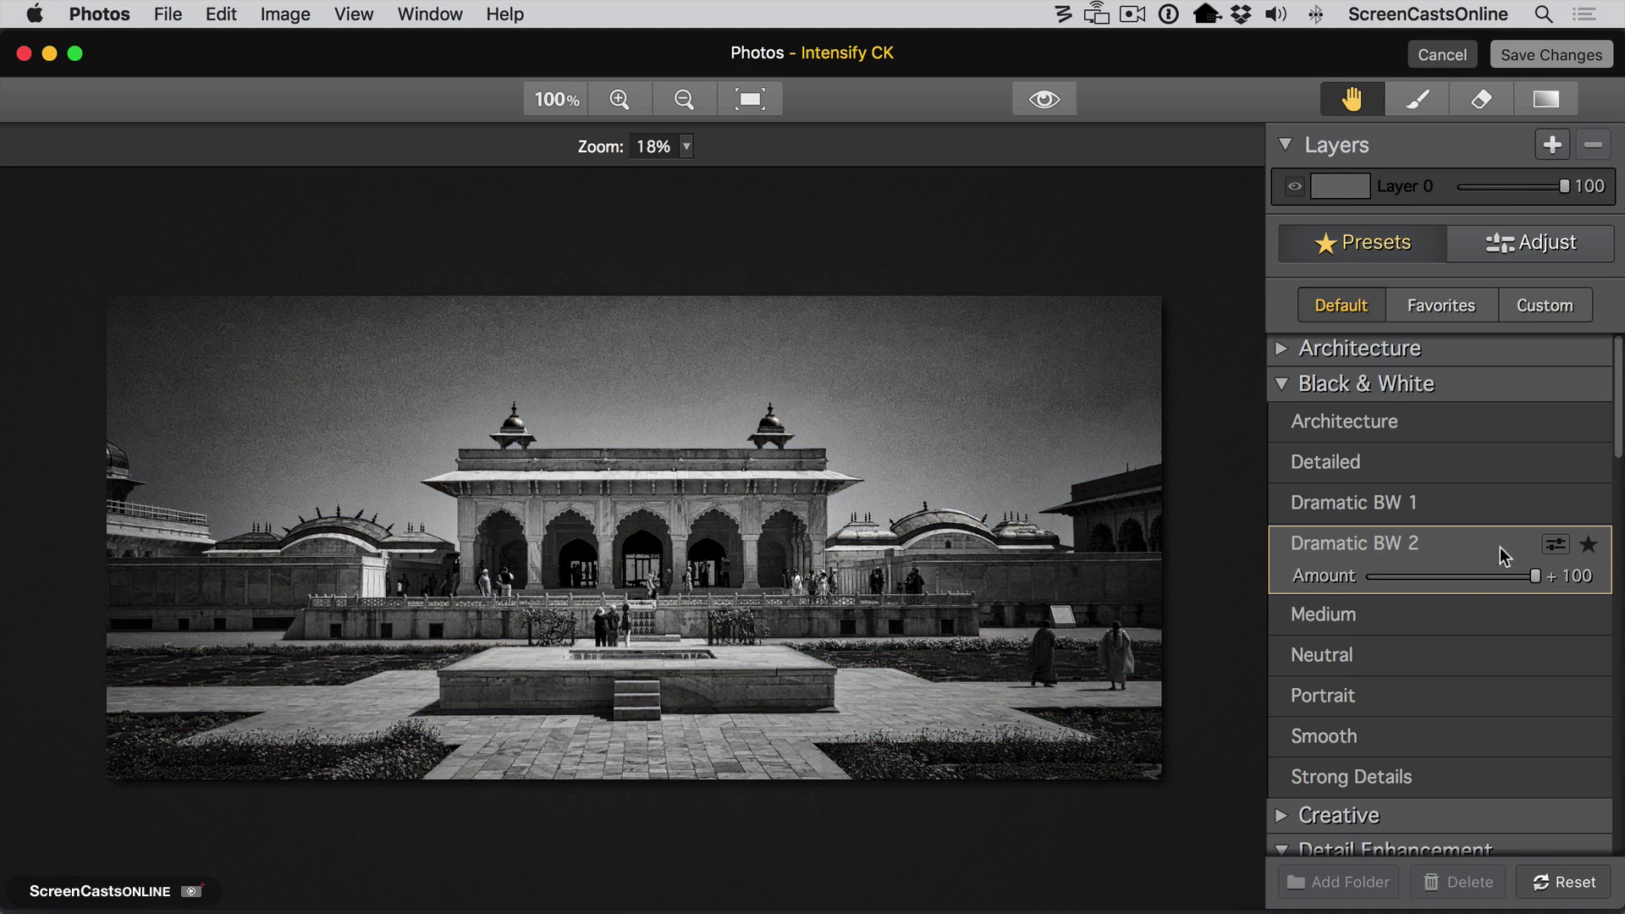
Star Dramatic BW 2 and confirm it appears in the Favorites list.
click(1589, 546)
click(1430, 308)
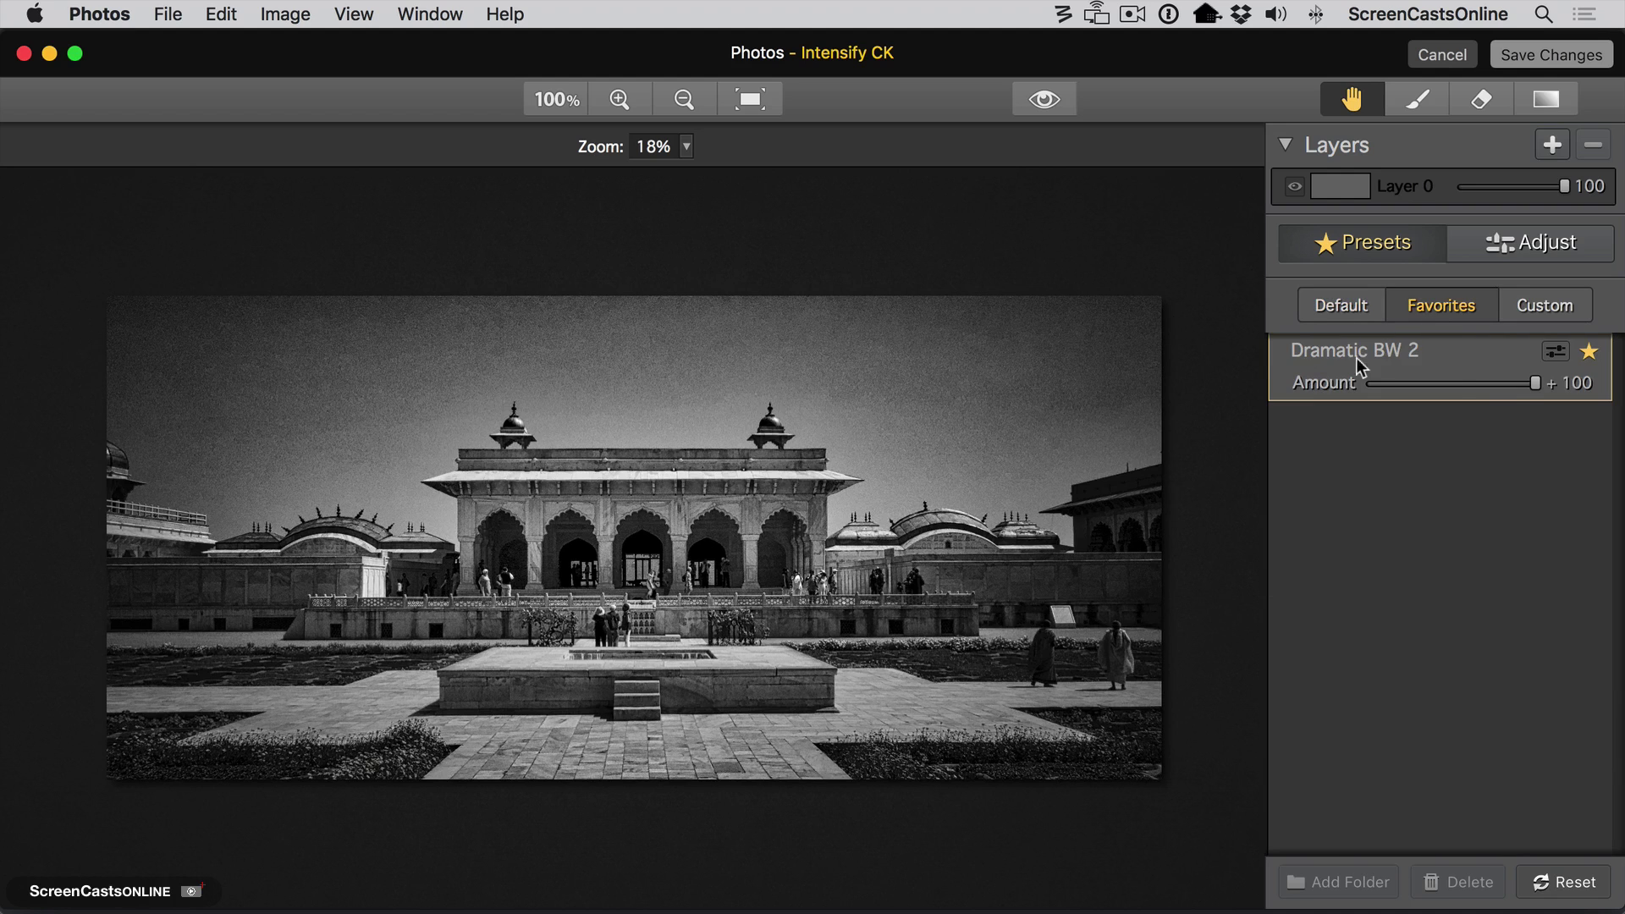
click(1345, 307)
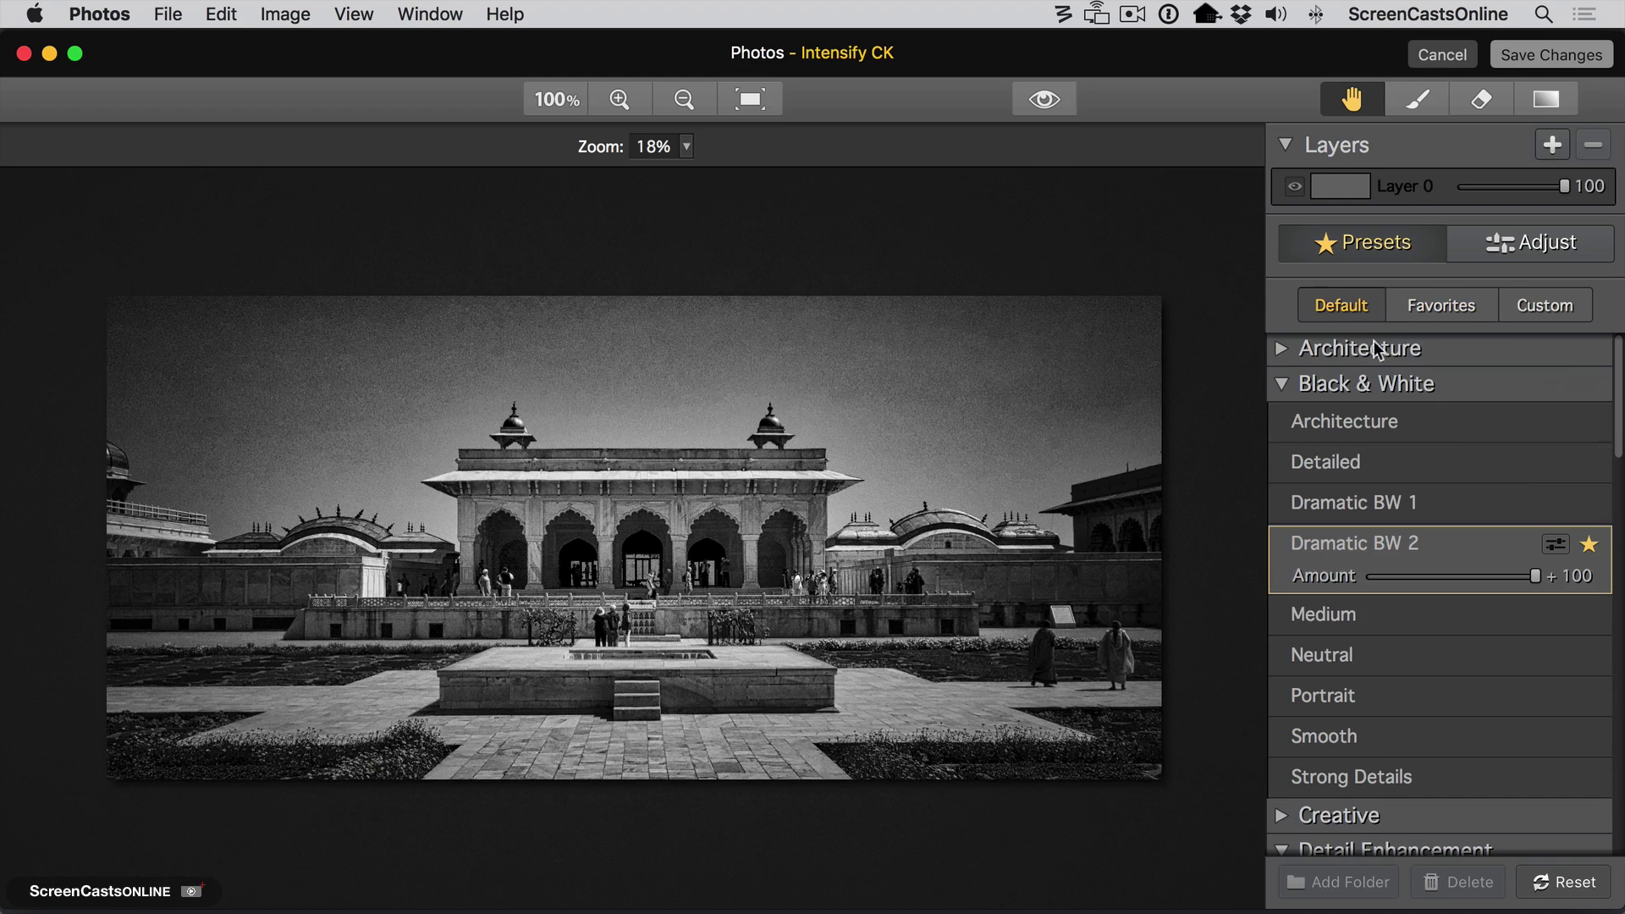
Unstar Dramatic BW 2 and confirm the Favorites list is empty again.
click(1589, 545)
click(1430, 310)
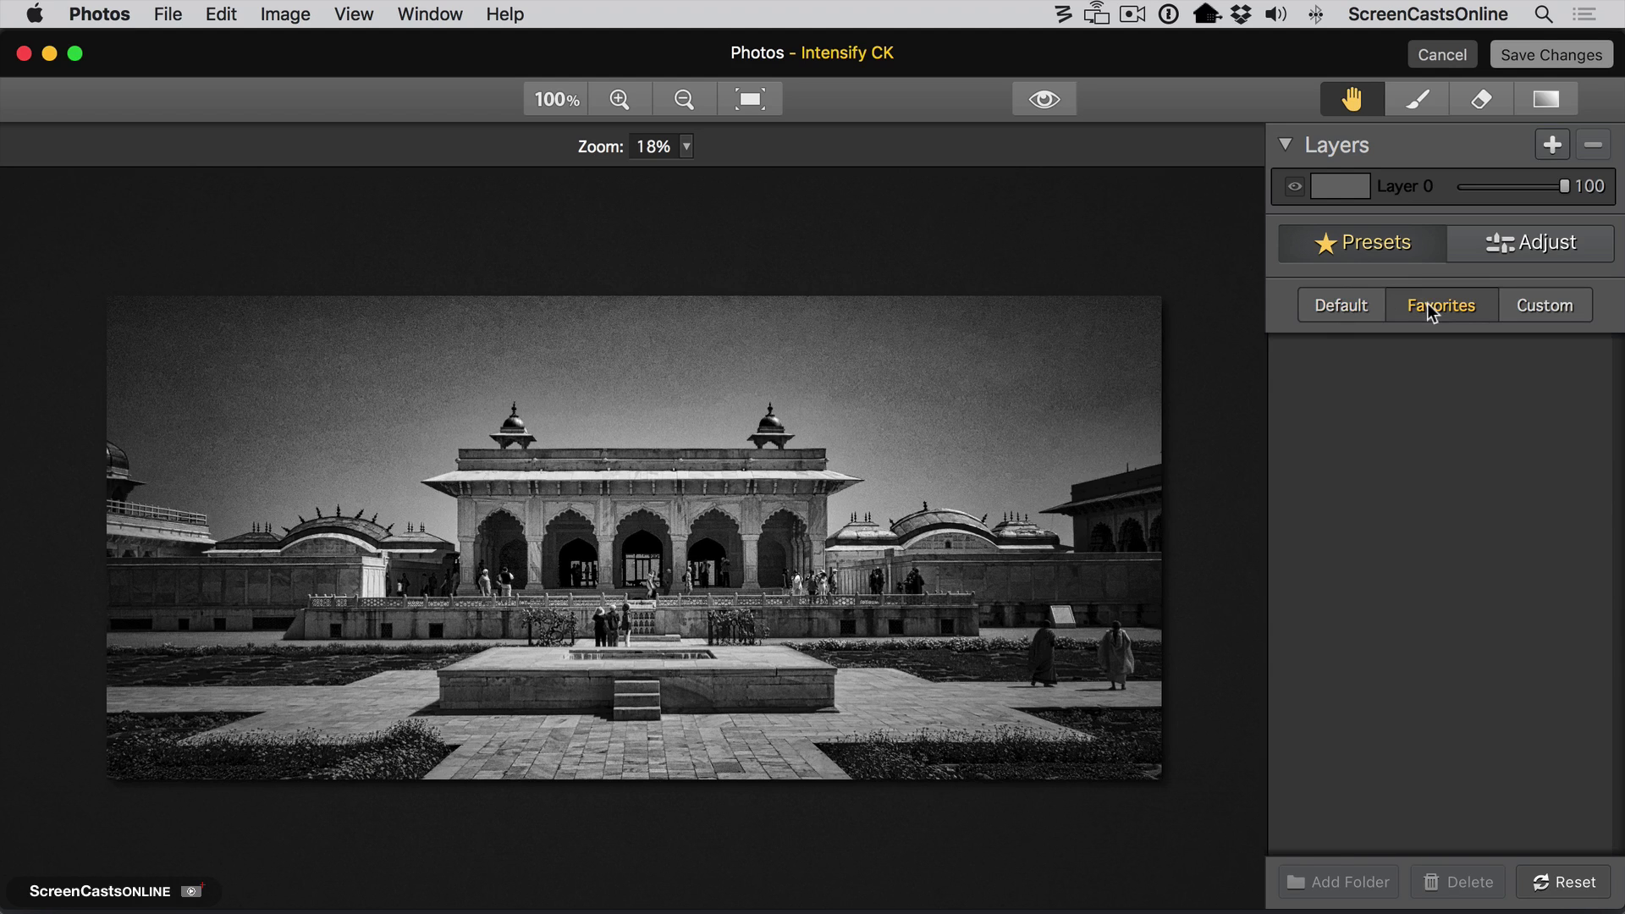
click(1344, 307)
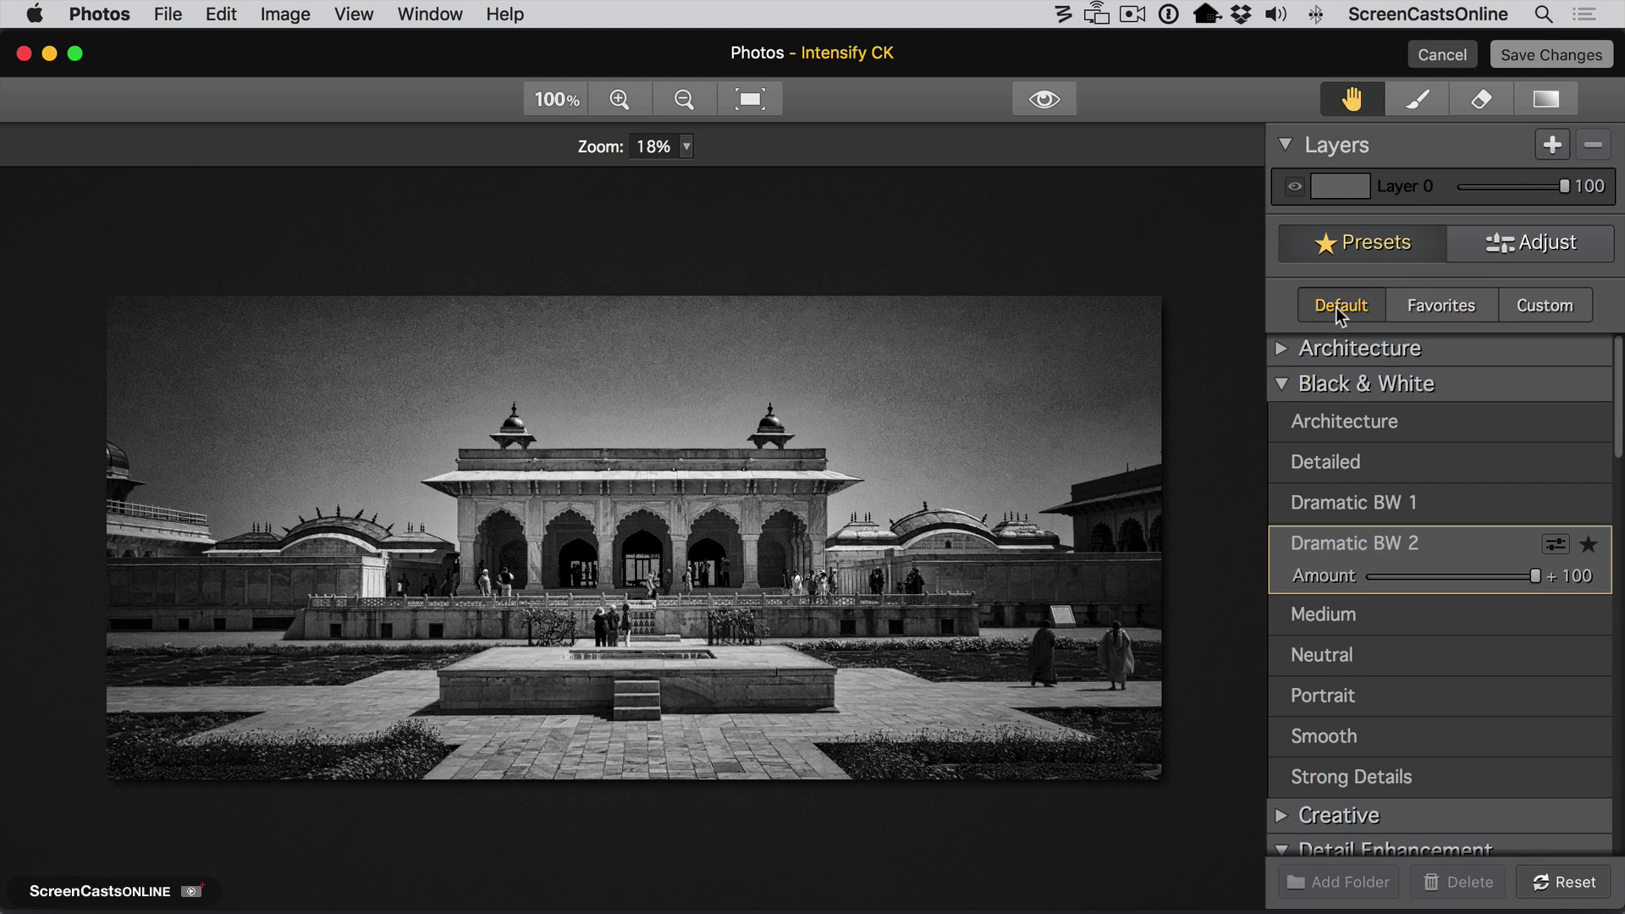